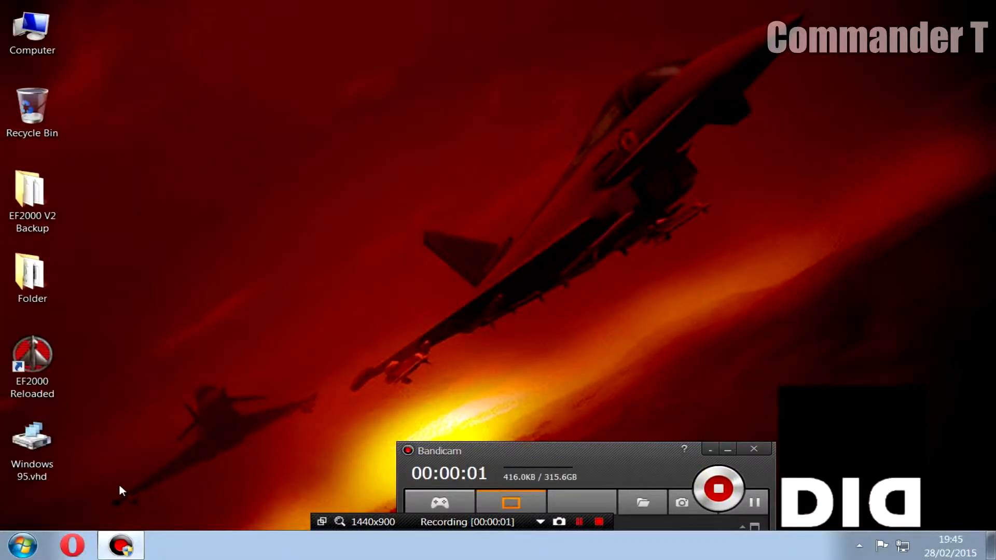
click(45, 466)
click(47, 379)
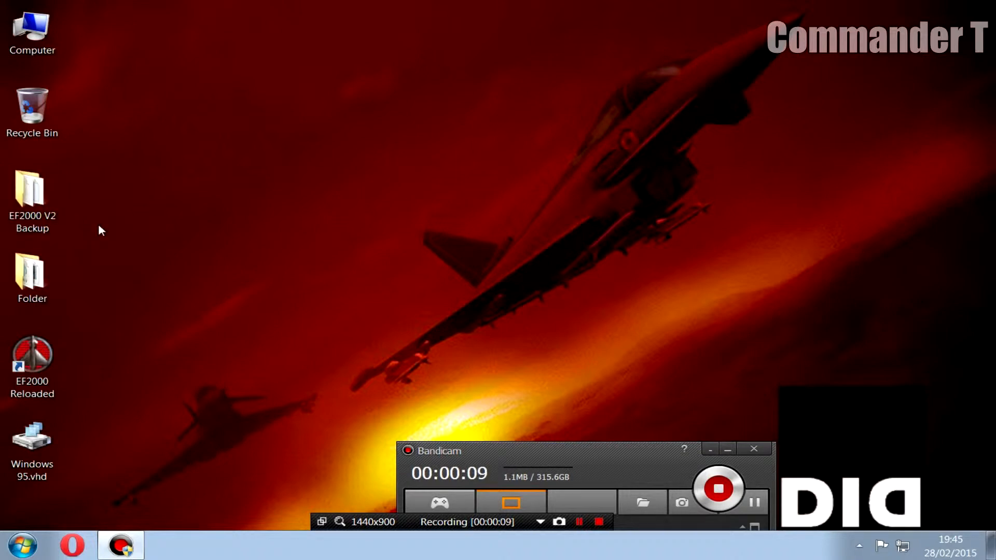
click(37, 539)
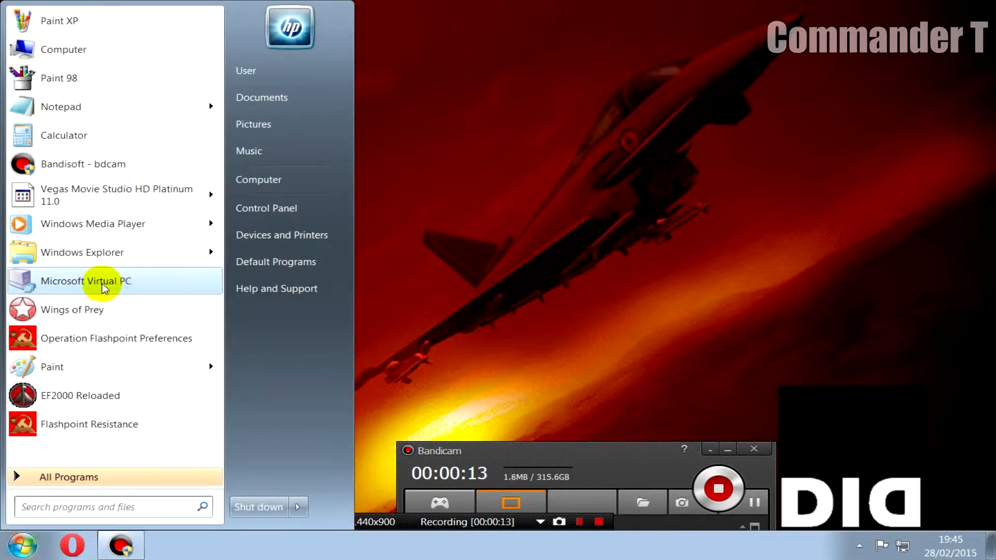
click(449, 281)
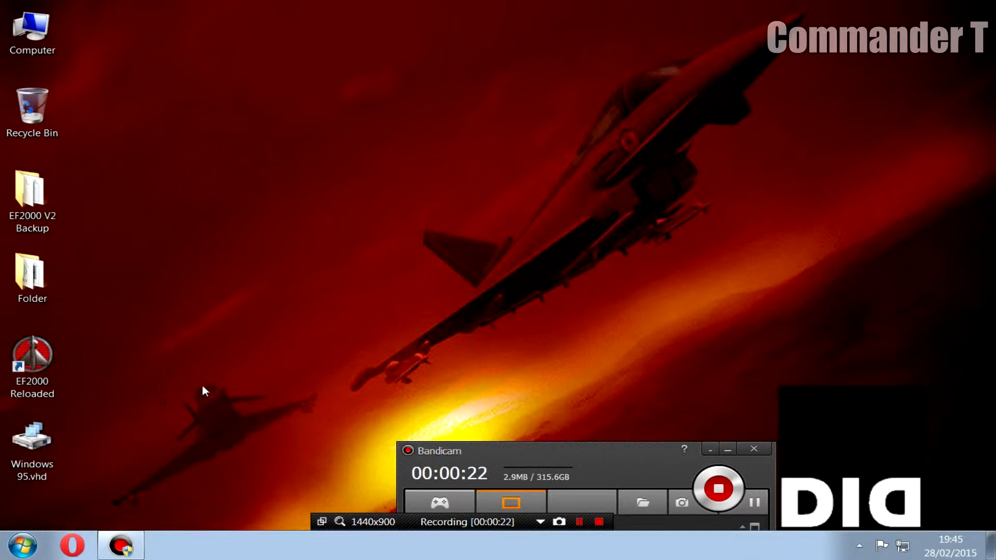
- Open Disk Management in the Computer Management console
right_click(39, 29)
click(57, 52)
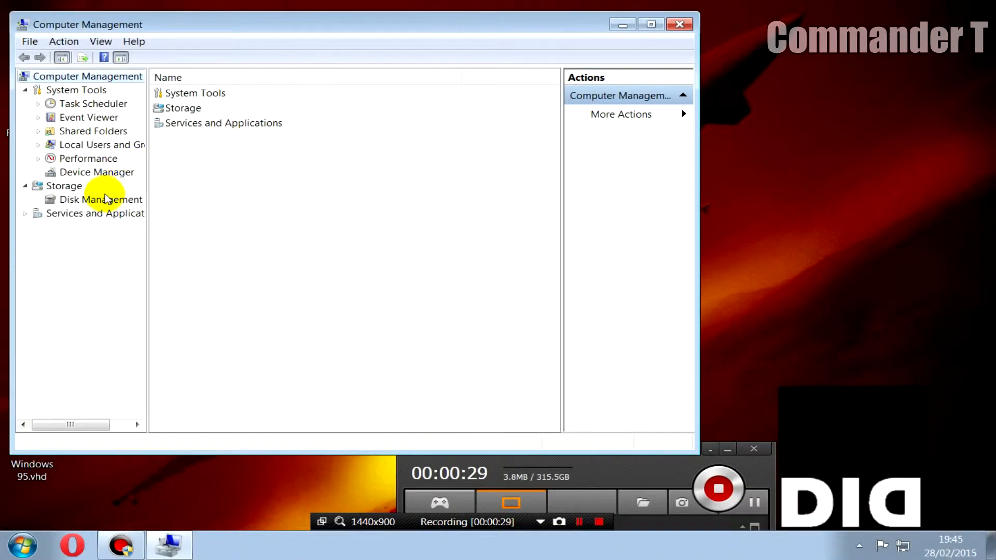
click(105, 199)
drag(269, 29, 354, 29)
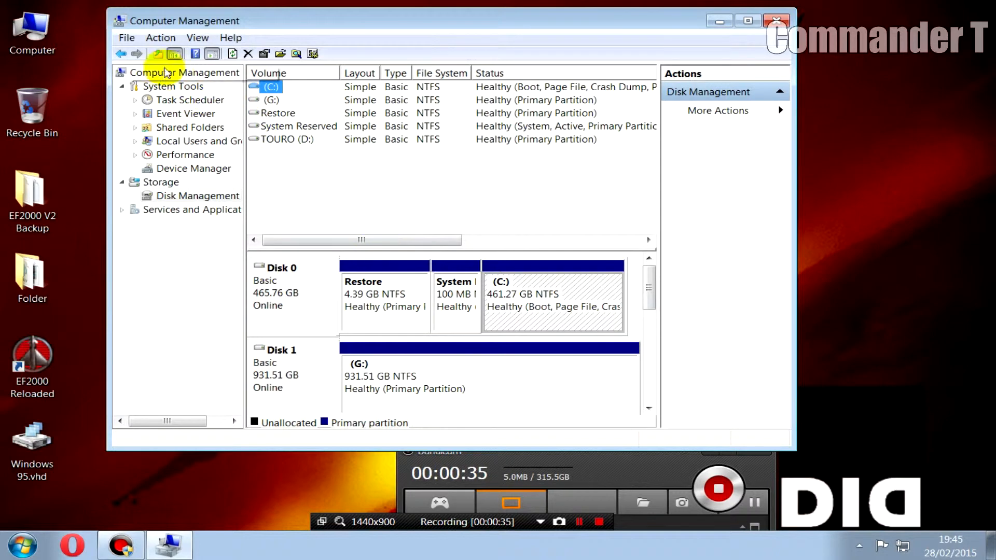
- Attach Windows 95.vhd from the Desktop as a virtual hard disk, then close Computer Management and the AutoPlay window
click(152, 40)
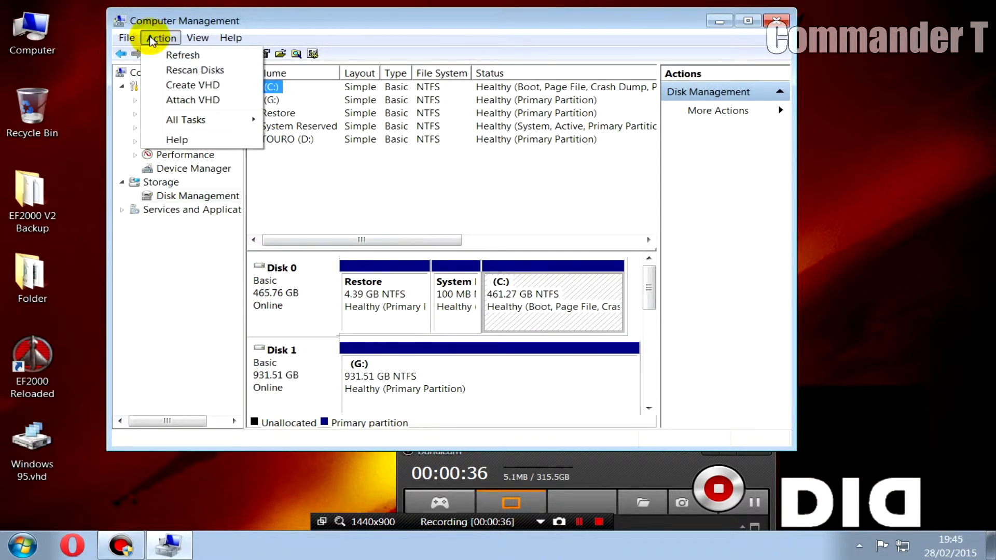
click(179, 101)
click(580, 233)
click(345, 213)
scroll(753, 301, down, 2)
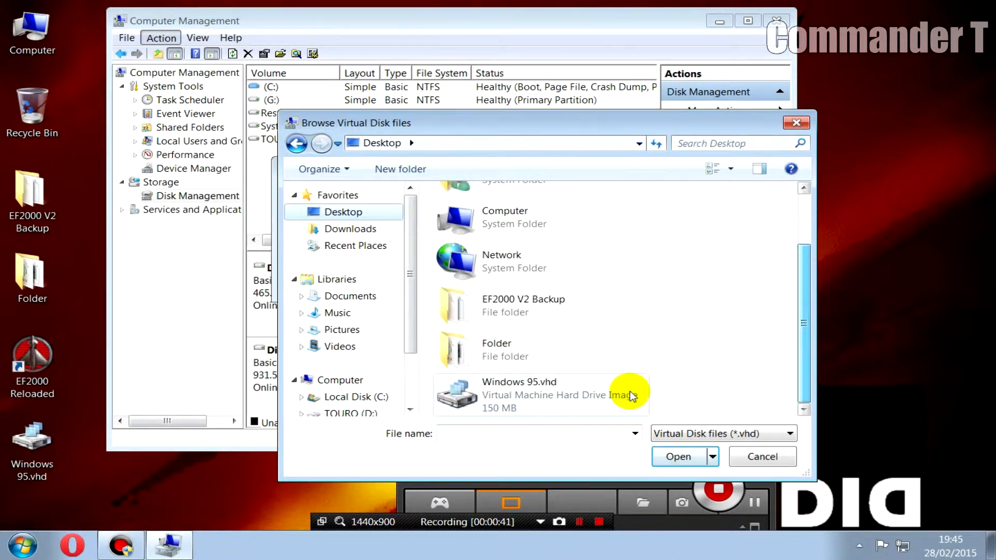
click(608, 396)
click(674, 456)
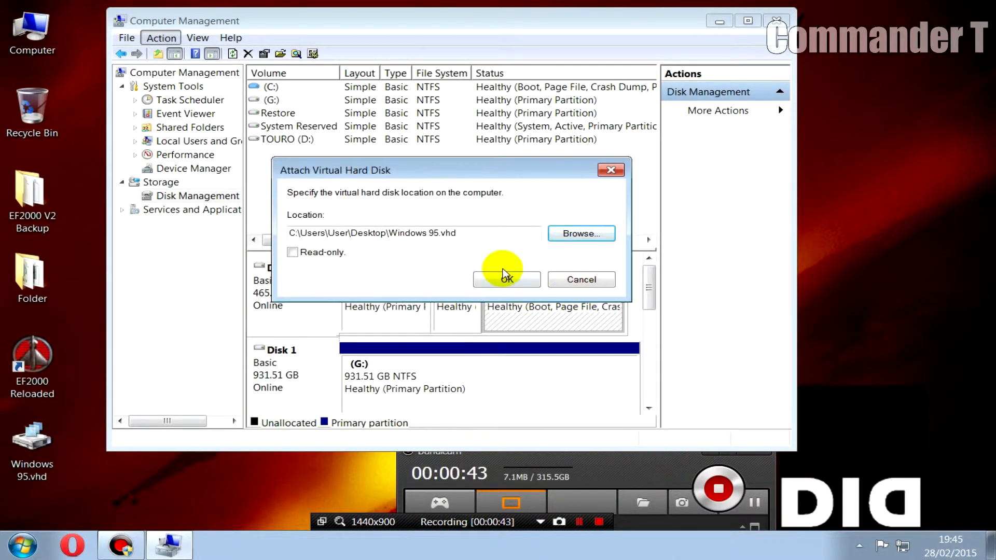
click(507, 278)
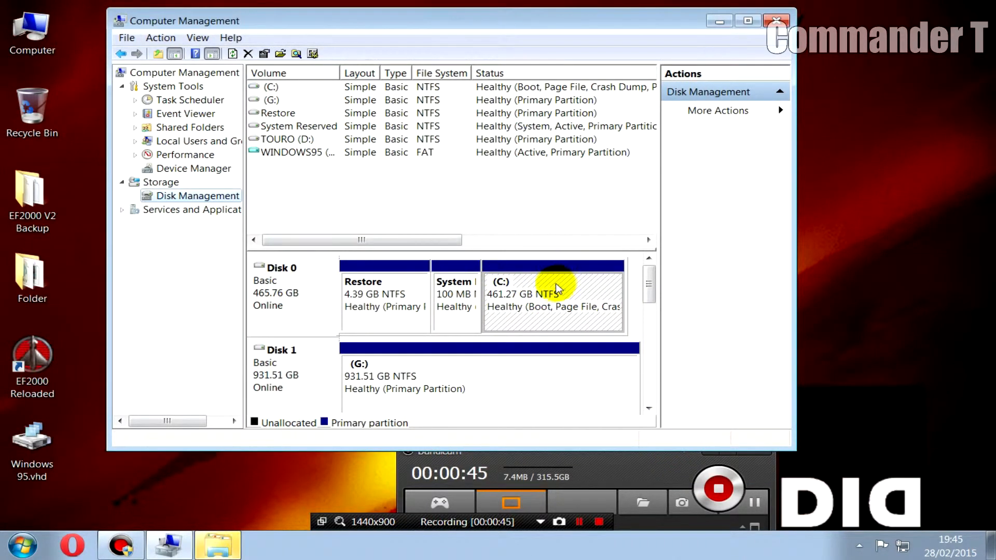
drag(647, 291, 652, 352)
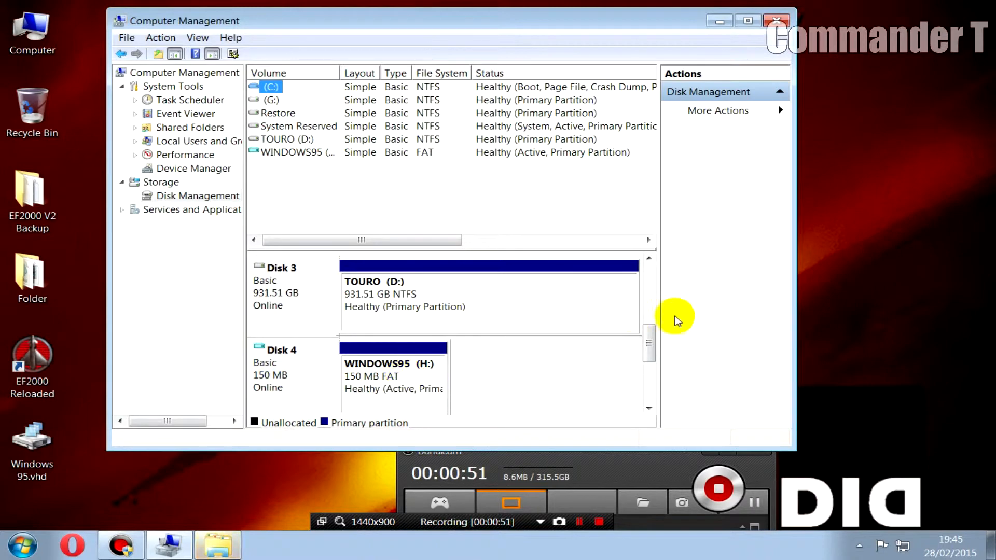
click(778, 21)
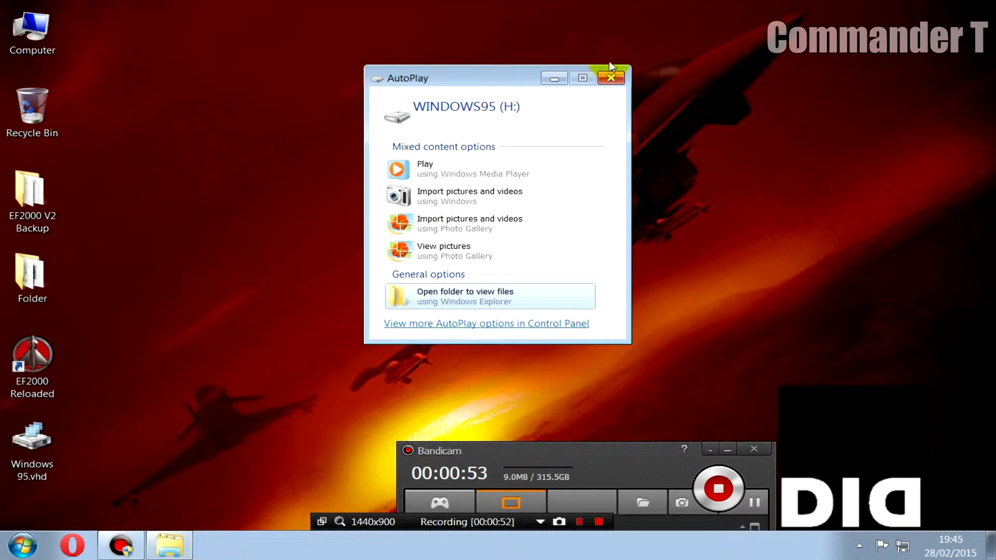
click(607, 74)
- Delete the MSOffice folder from the WINDOWS95 (H:) drive
double_click(32, 30)
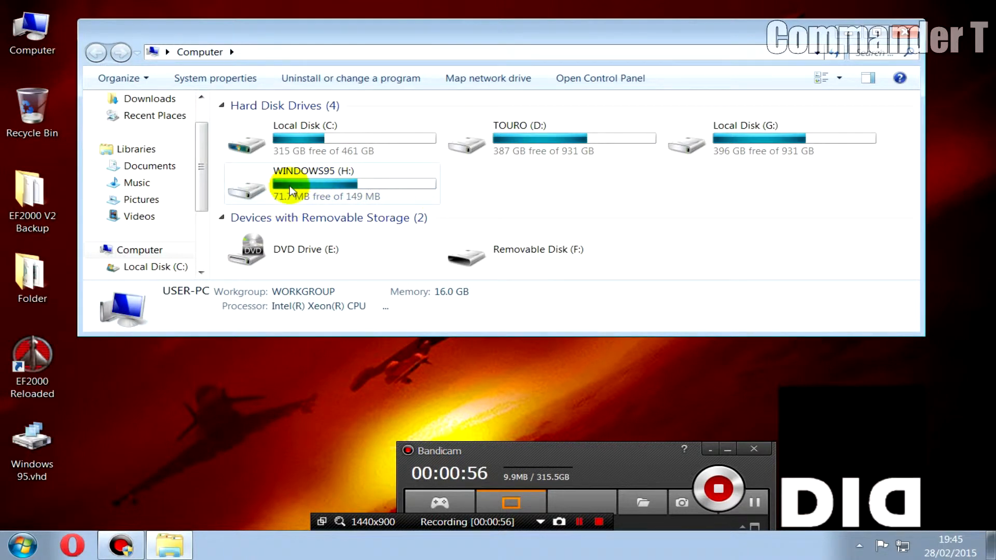
double_click(375, 196)
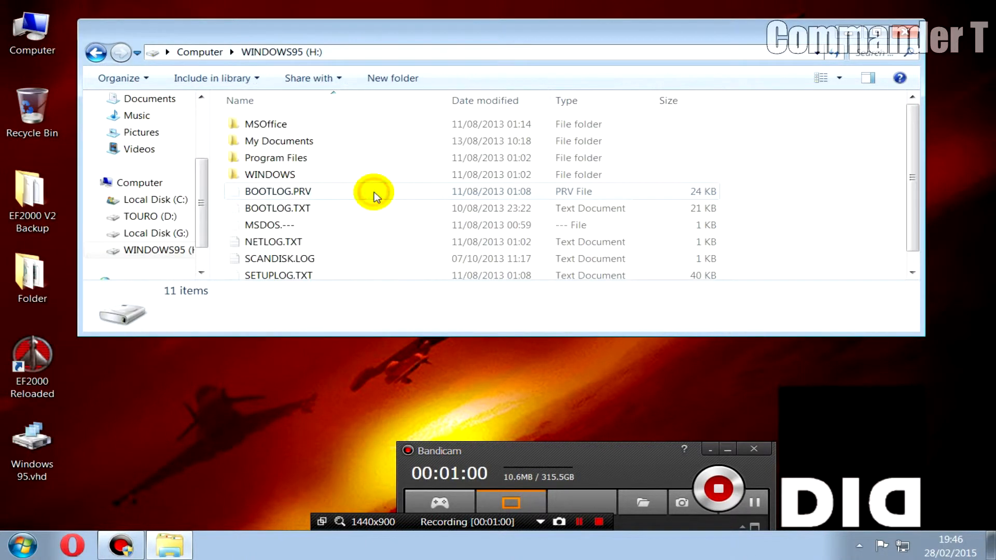
right_click(273, 127)
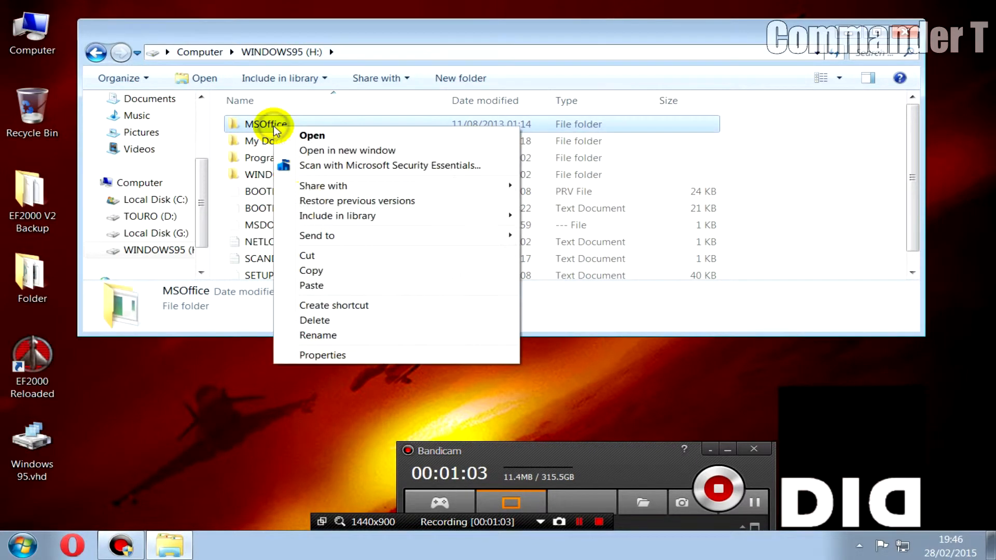
click(340, 322)
click(566, 327)
click(568, 338)
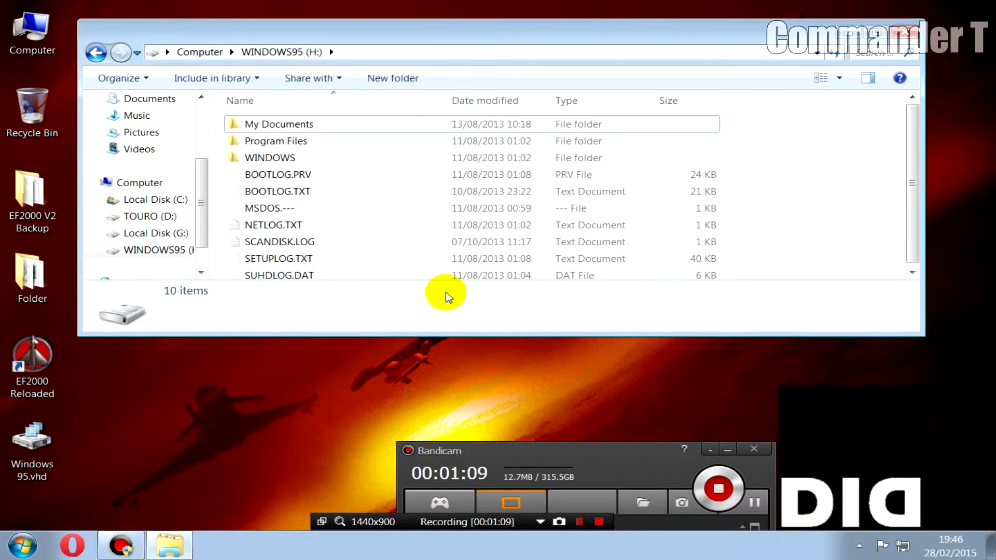
- Open the Desktop folder inside the WINDOWS folder on the WINDOWS95 (H:) drive
drag(370, 31, 450, 32)
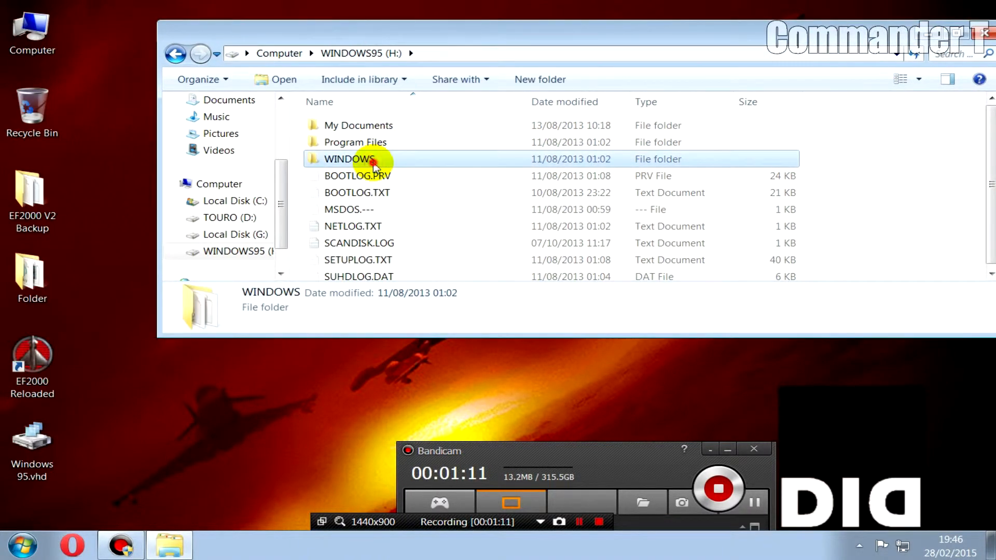
double_click(378, 157)
double_click(372, 176)
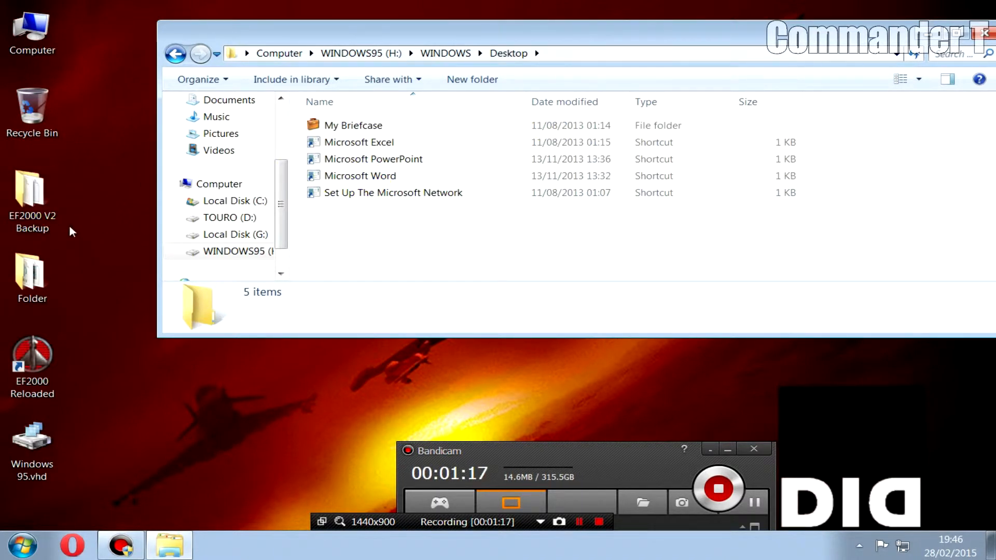
- Copy the 3DFX folder from GFXPLUS in the EF2000 V2 Backup folder and close that folder window
double_click(32, 206)
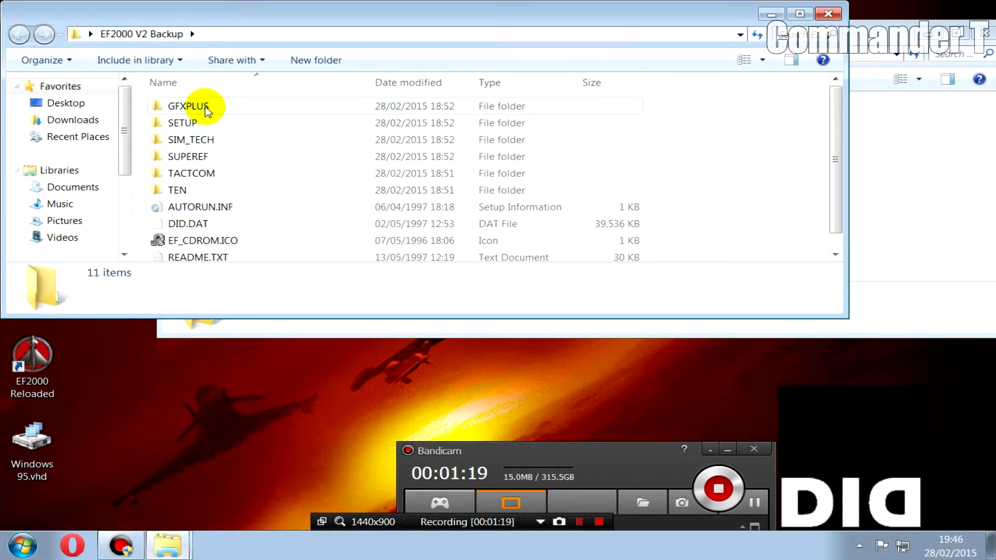
double_click(205, 110)
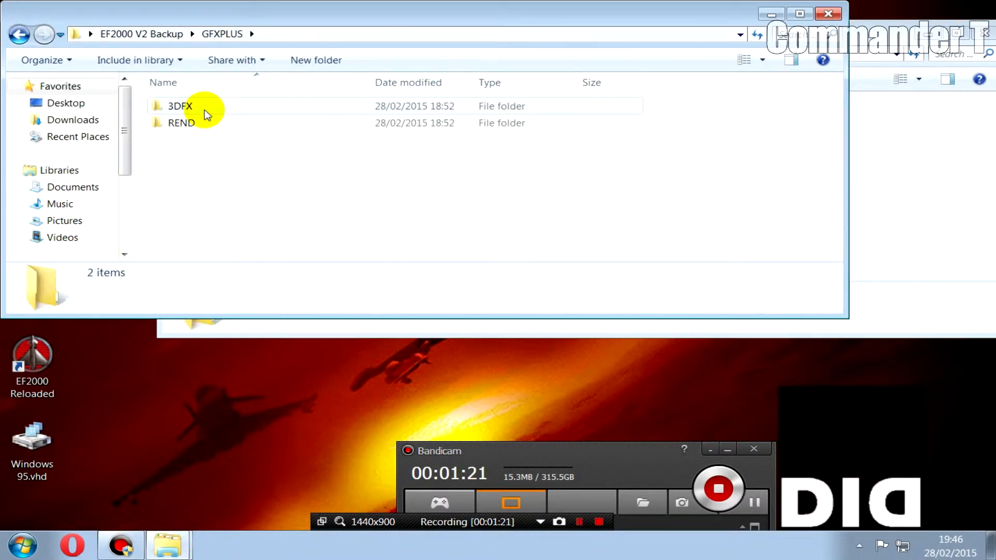
right_click(179, 111)
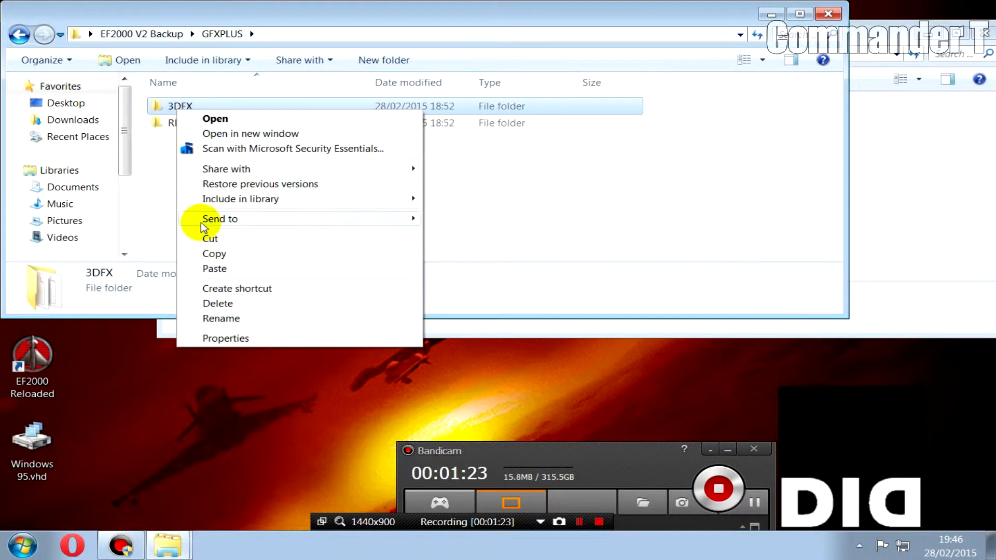
click(209, 253)
click(827, 13)
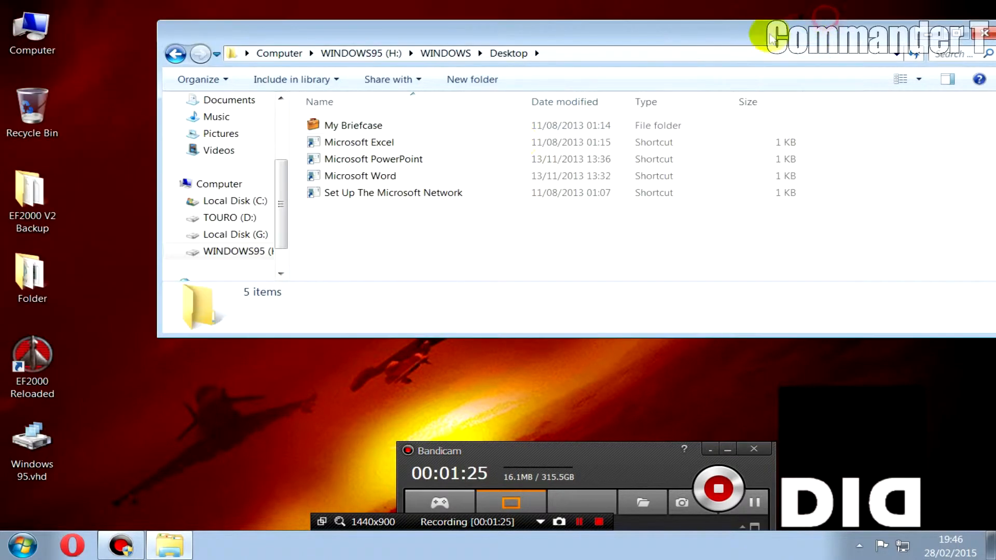
- Paste the 3DFX folder into the virtual disk's WINDOWS\Desktop folder and close the window
right_click(389, 241)
click(423, 334)
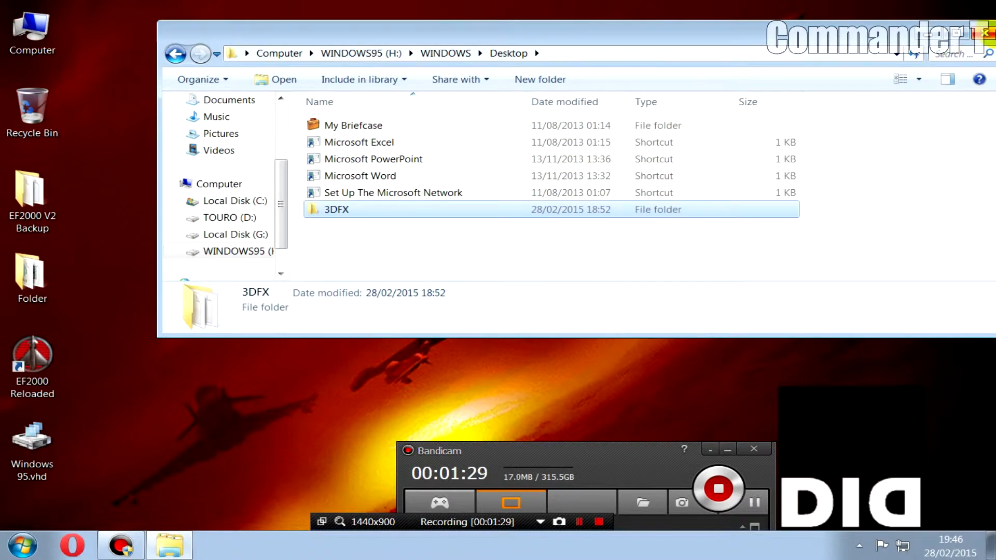
click(986, 33)
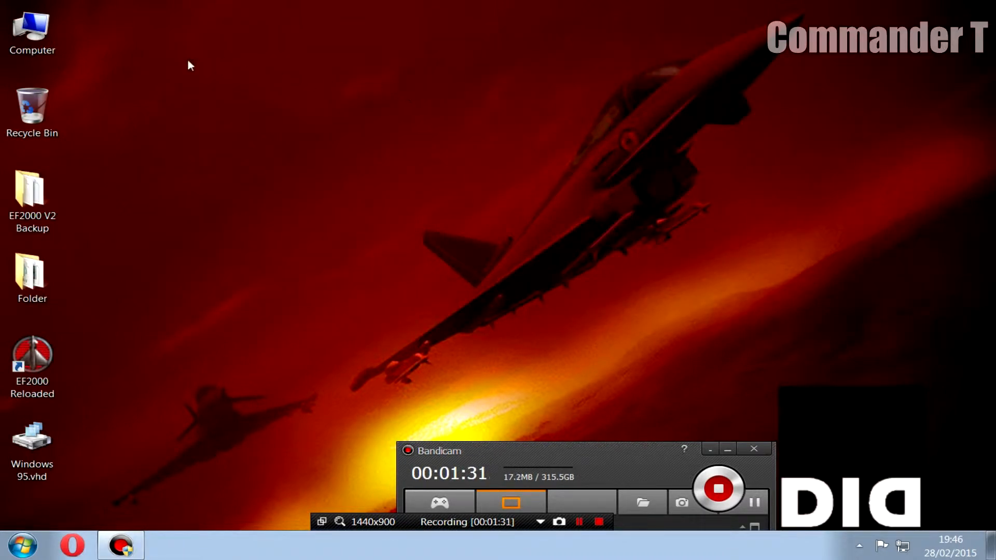
- Reopen Computer Management and load Disk Management
right_click(37, 35)
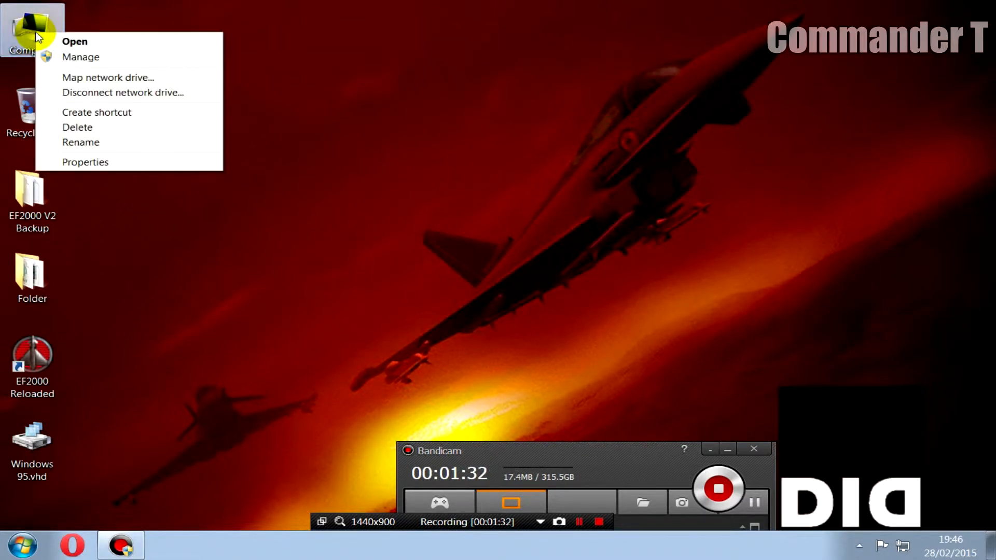
click(57, 61)
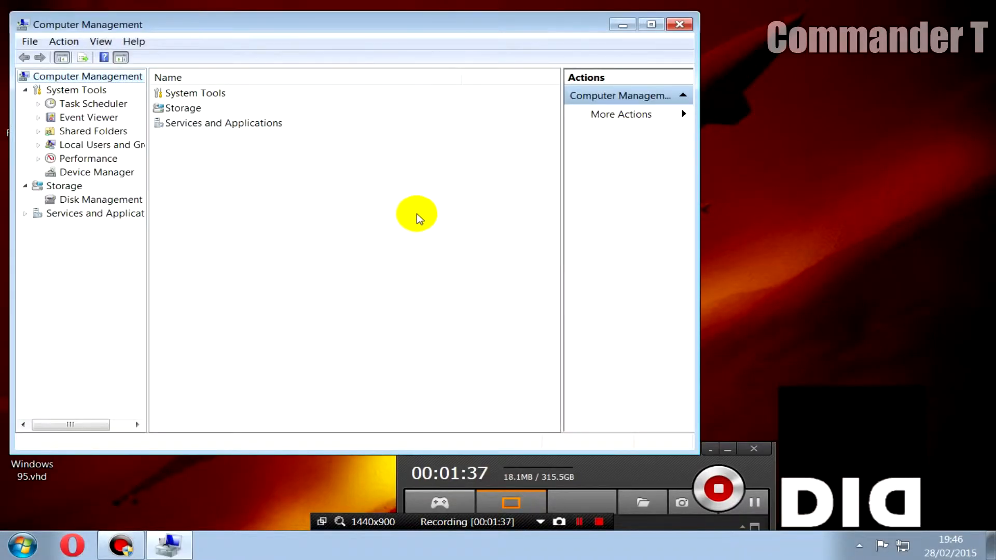
click(107, 199)
drag(242, 28, 295, 26)
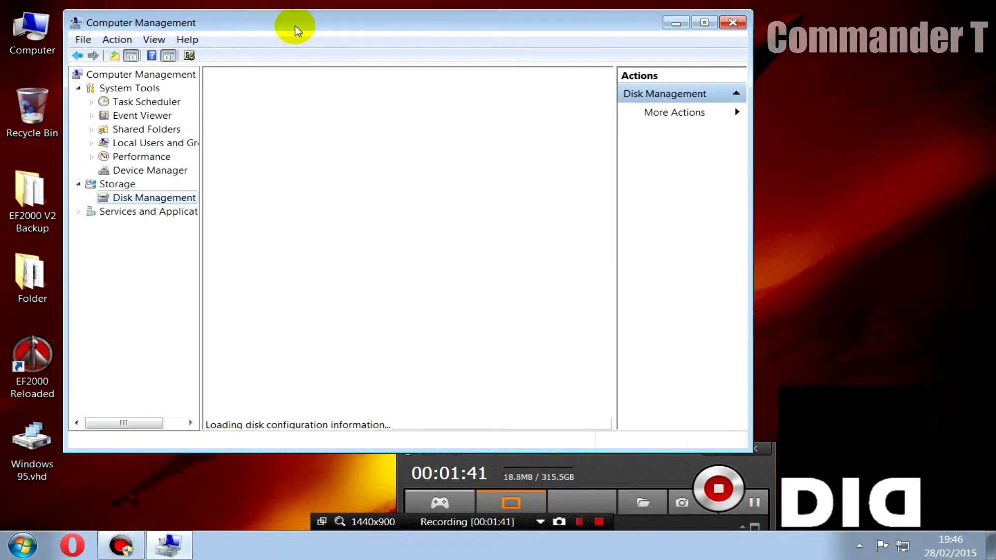
- Detach the 150 MB WINDOWS95 (H:) virtual hard disk and close Computer Management
drag(607, 277, 604, 338)
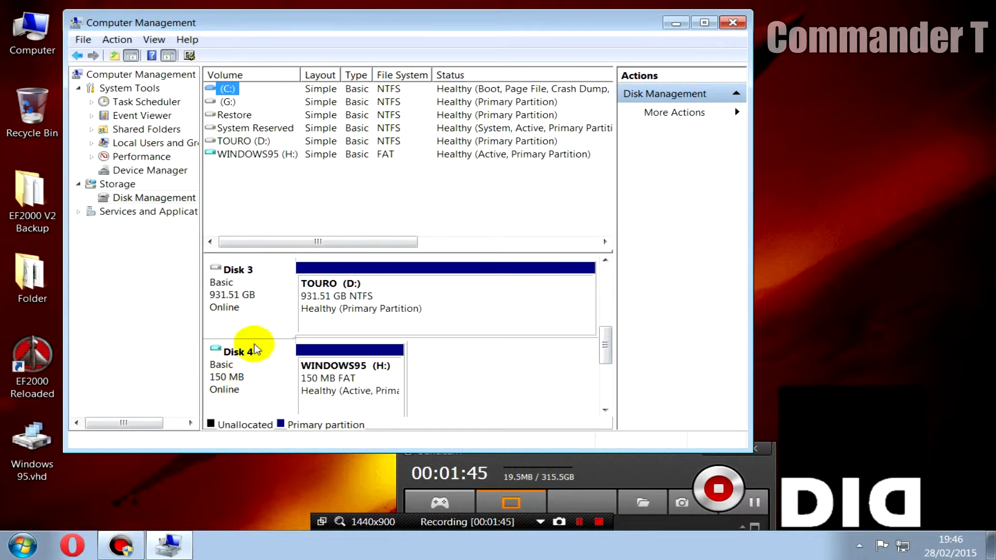
right_click(244, 378)
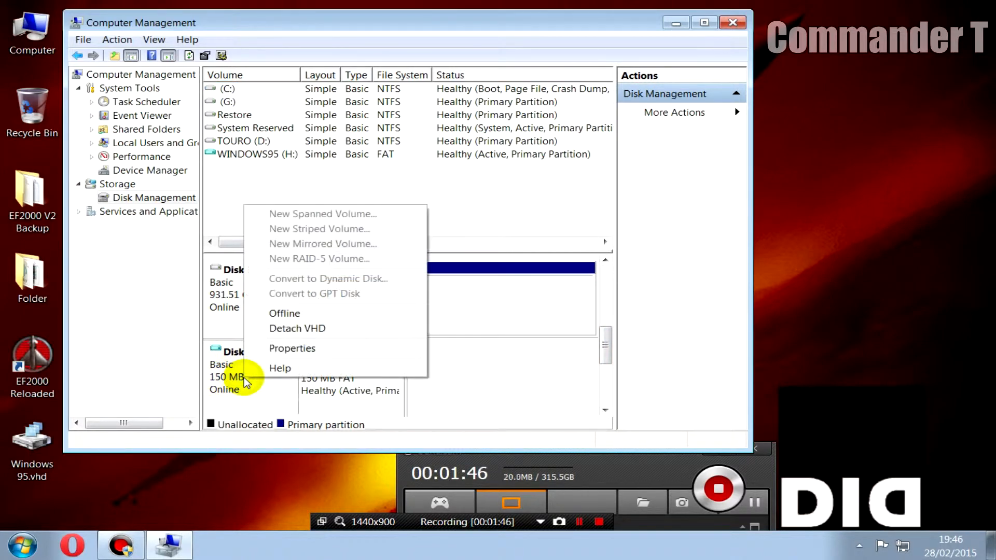
click(280, 332)
click(476, 292)
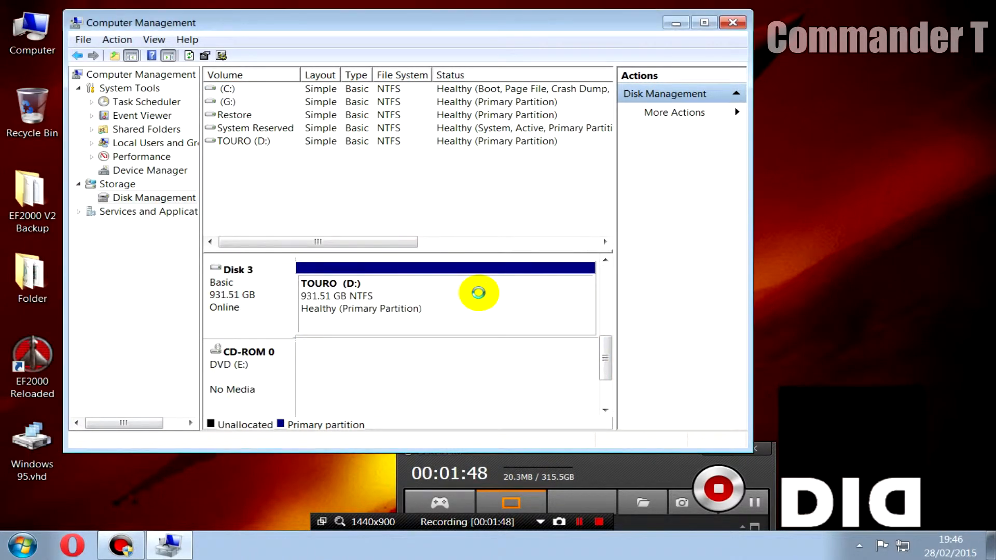
click(731, 23)
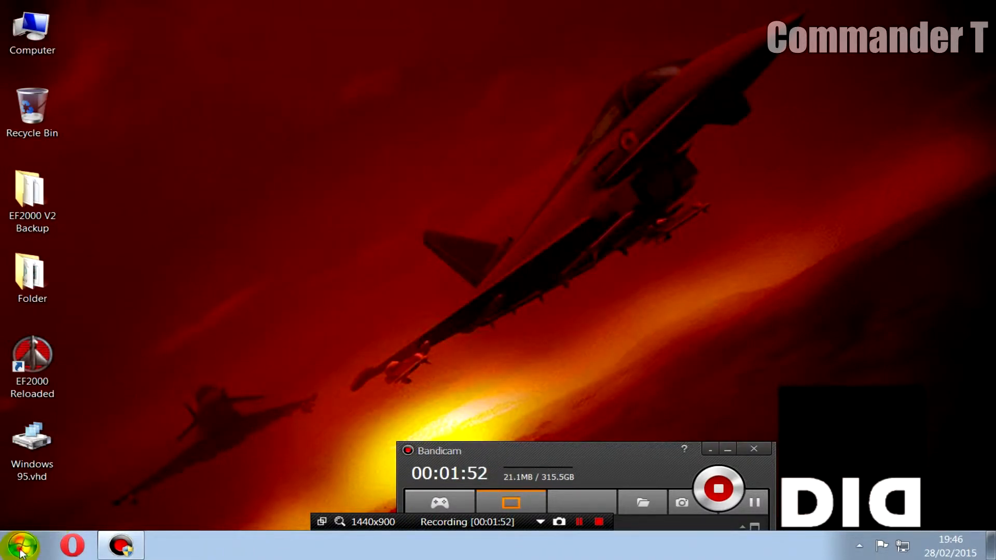
- Switch to Microsoft Virtual PC and start creating a virtual machine named Windows95
click(21, 545)
click(119, 279)
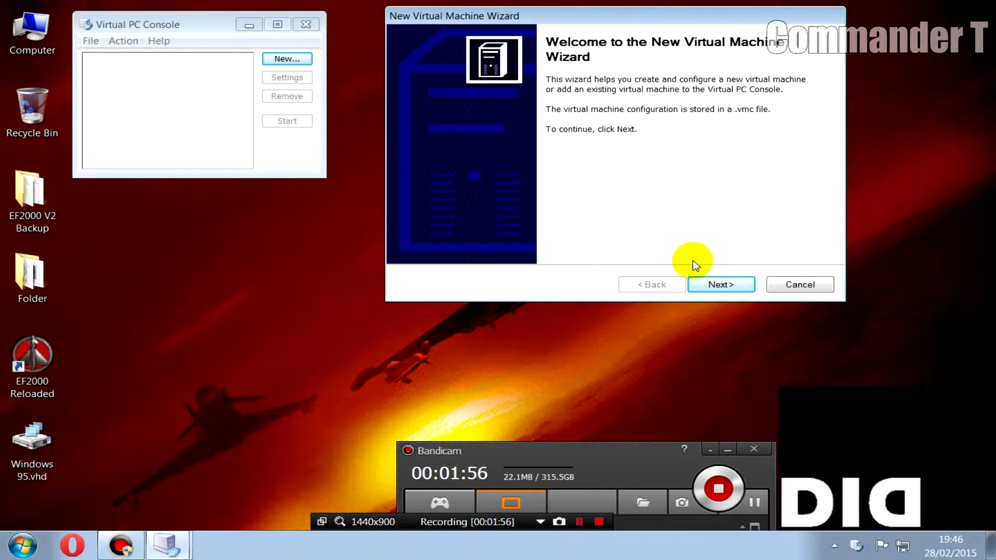
click(707, 287)
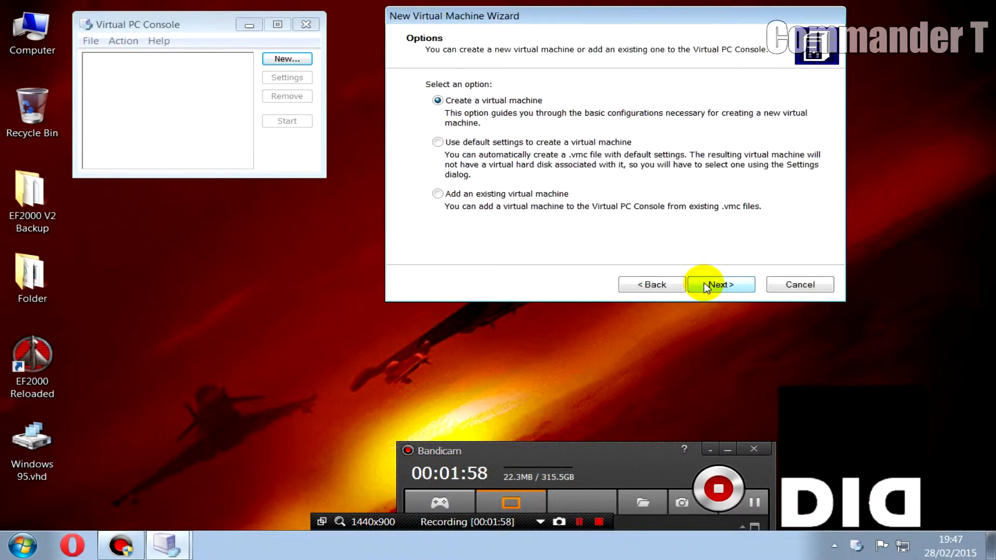
click(707, 287)
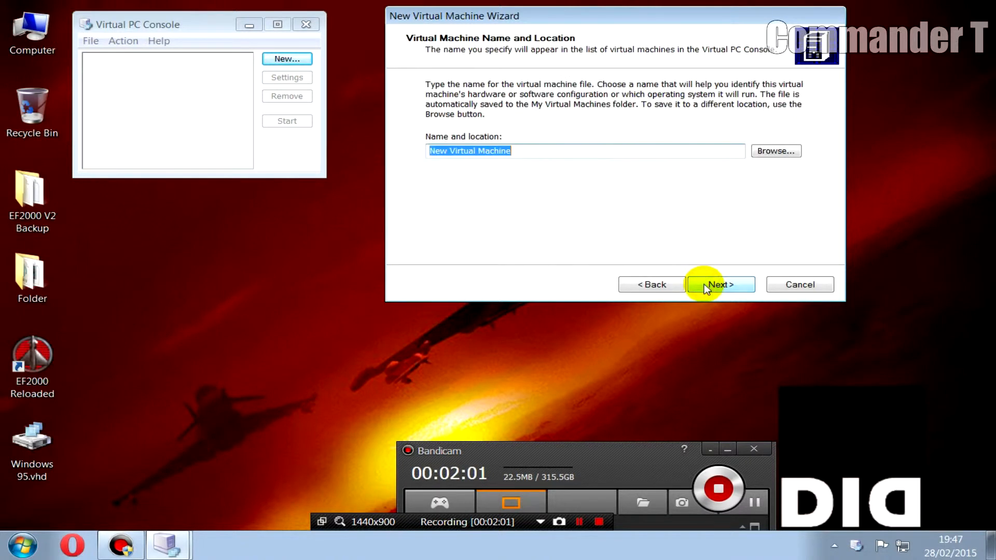
text(W)
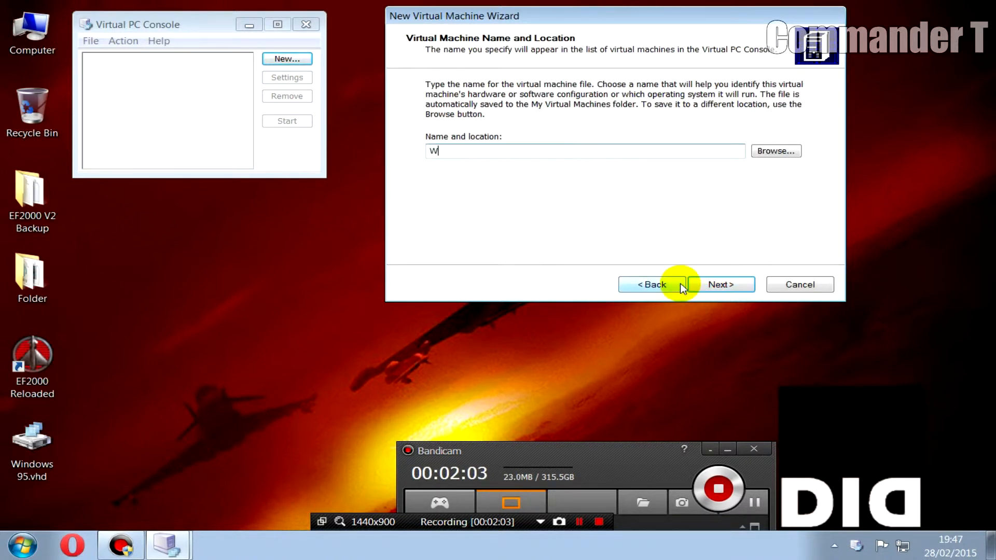
text(indows95)
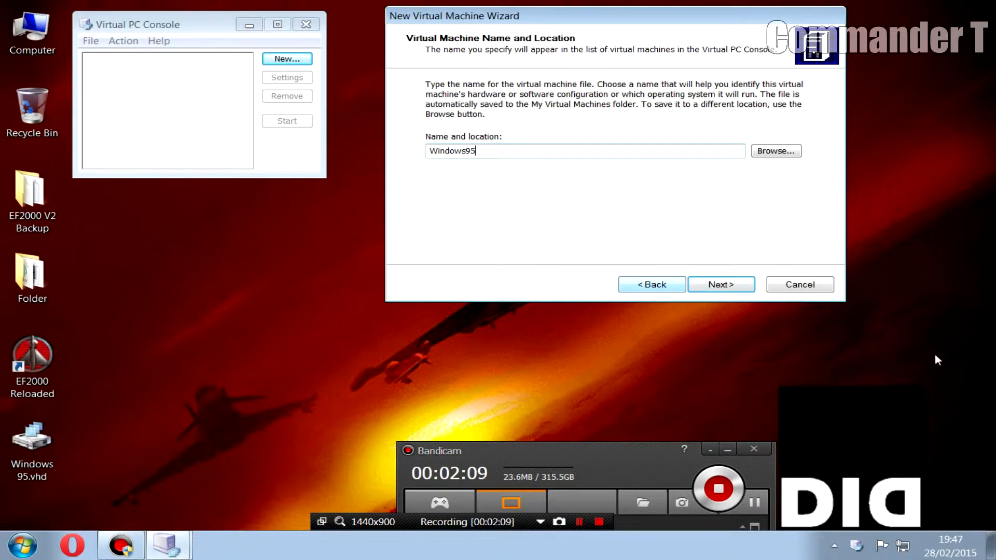
- Keep the operating system as Other and adjust the virtual machine's RAM to 16 MB
click(711, 284)
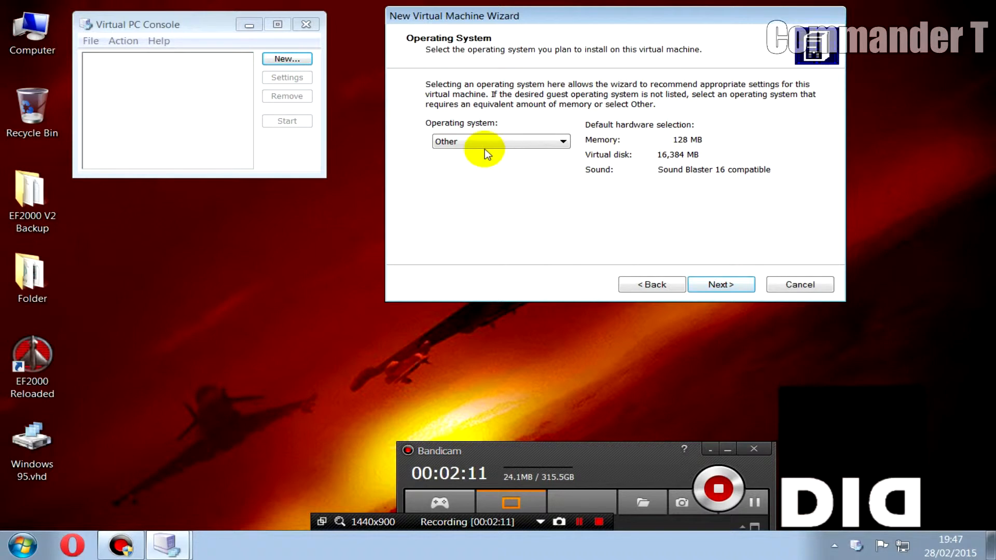
click(707, 282)
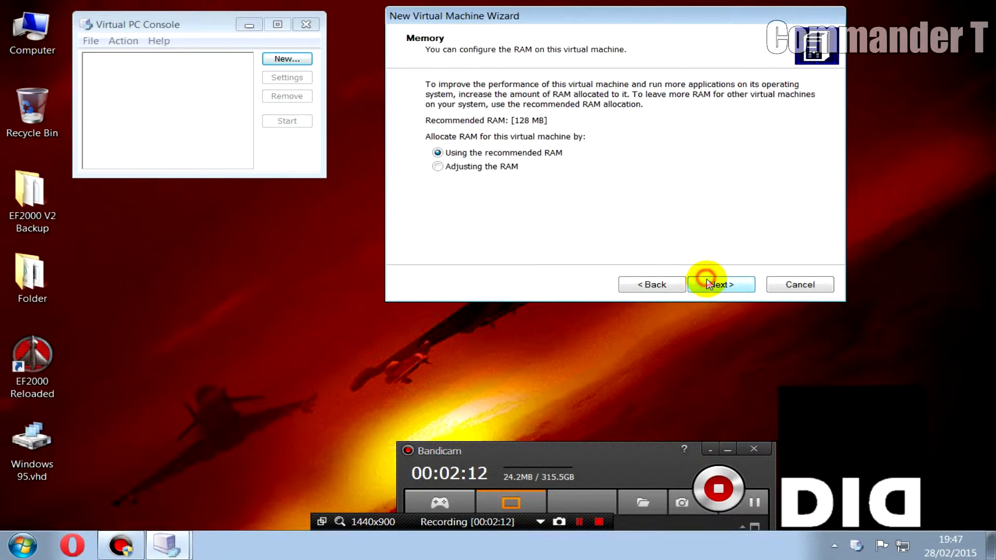
click(439, 168)
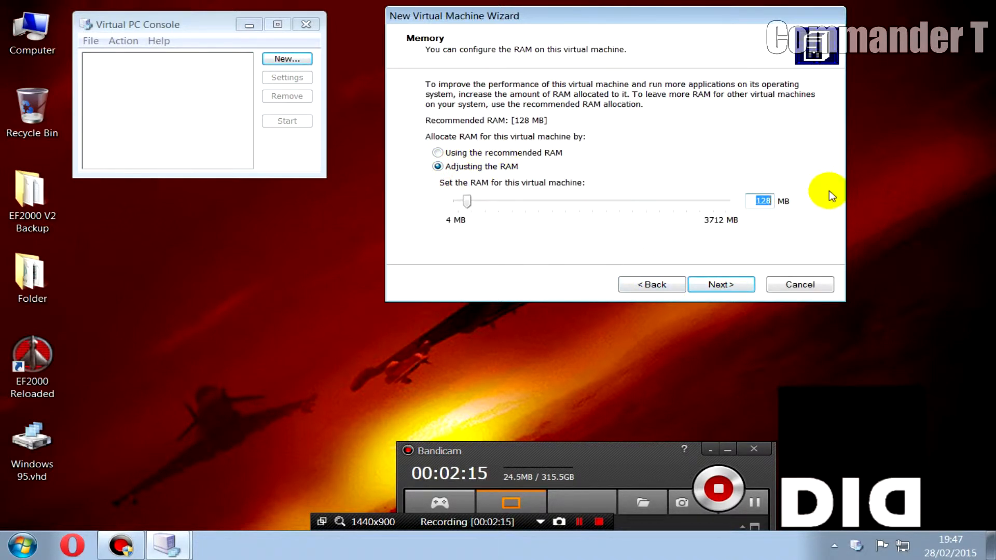
text(16)
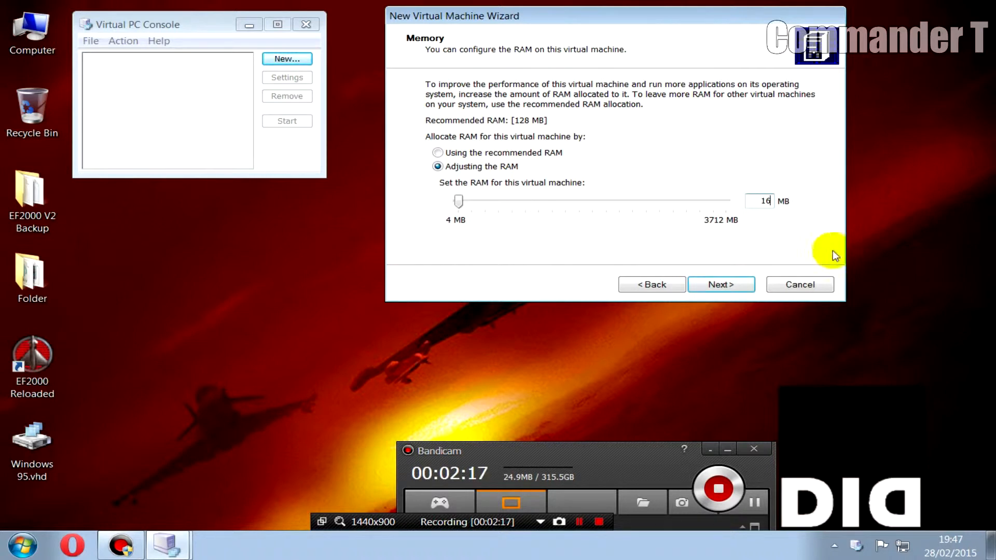
click(730, 285)
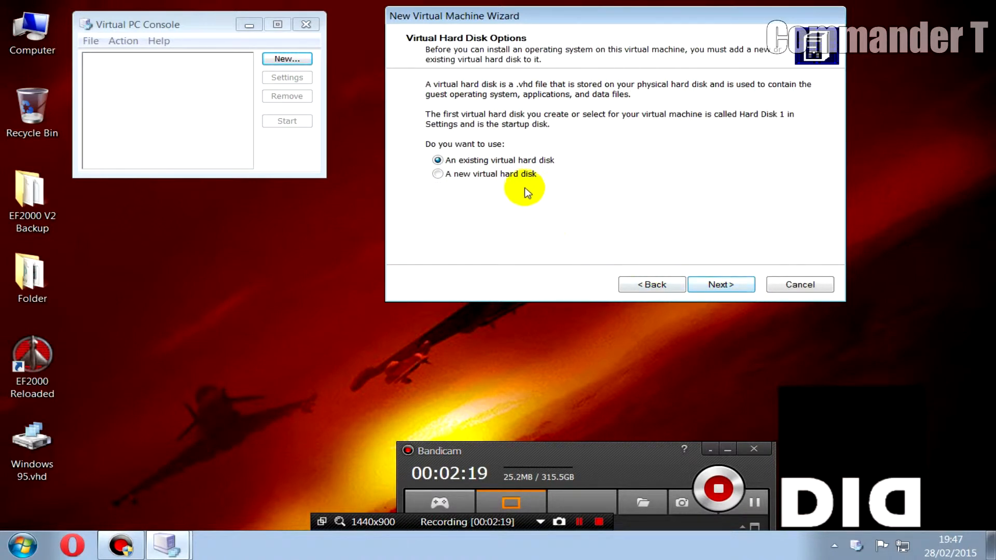
- Attach the existing virtual hard disk Windows 95.vhd from the Desktop and finish creating the virtual machine
click(711, 286)
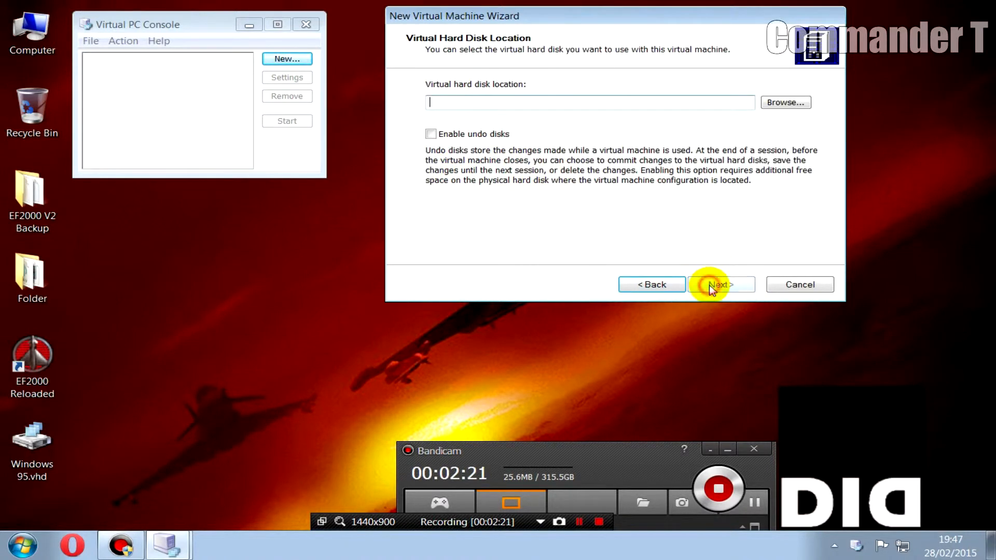
click(786, 102)
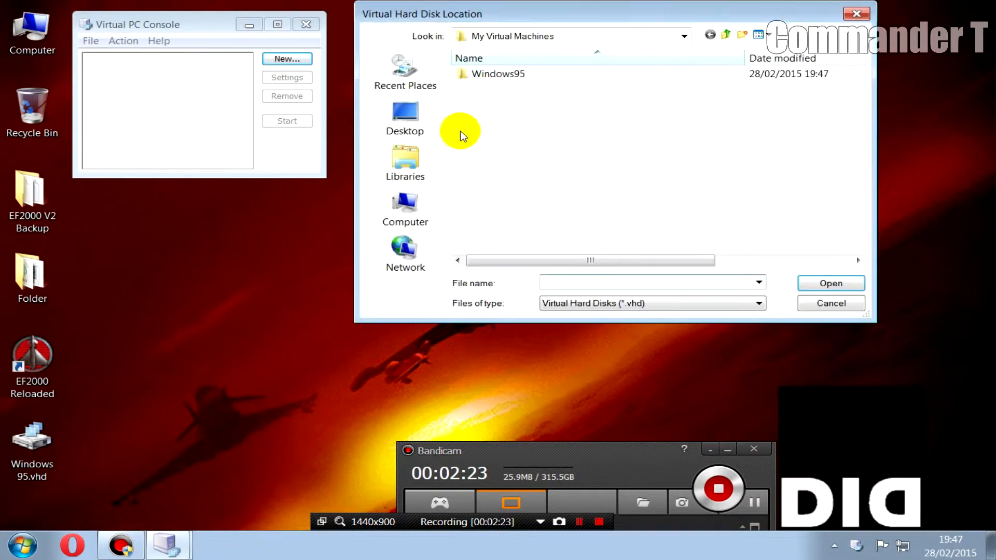
click(405, 117)
click(493, 203)
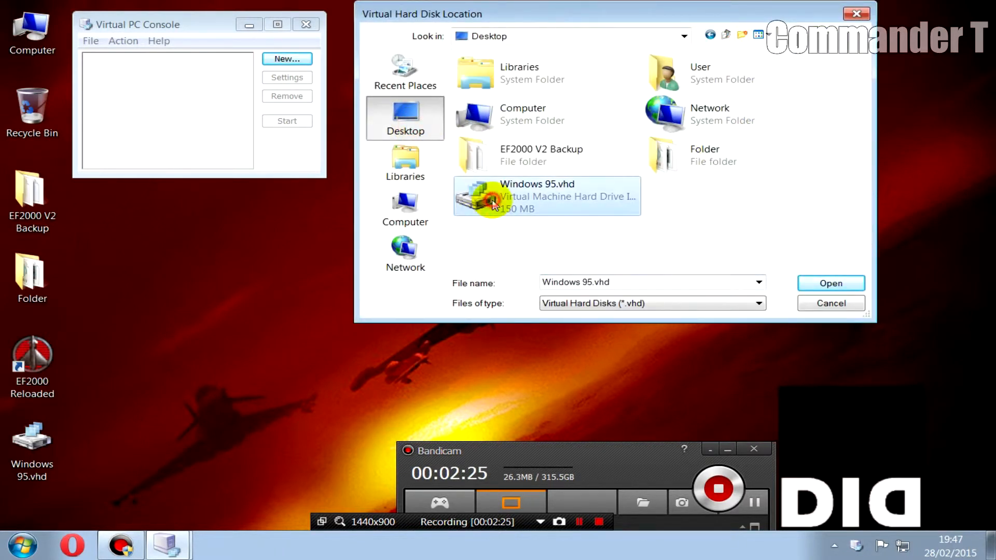
click(827, 283)
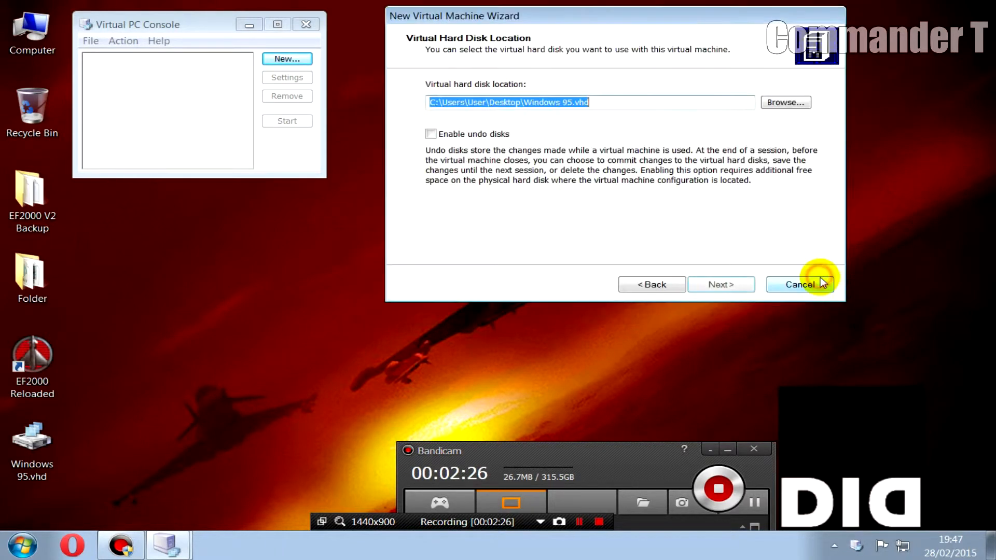
click(747, 286)
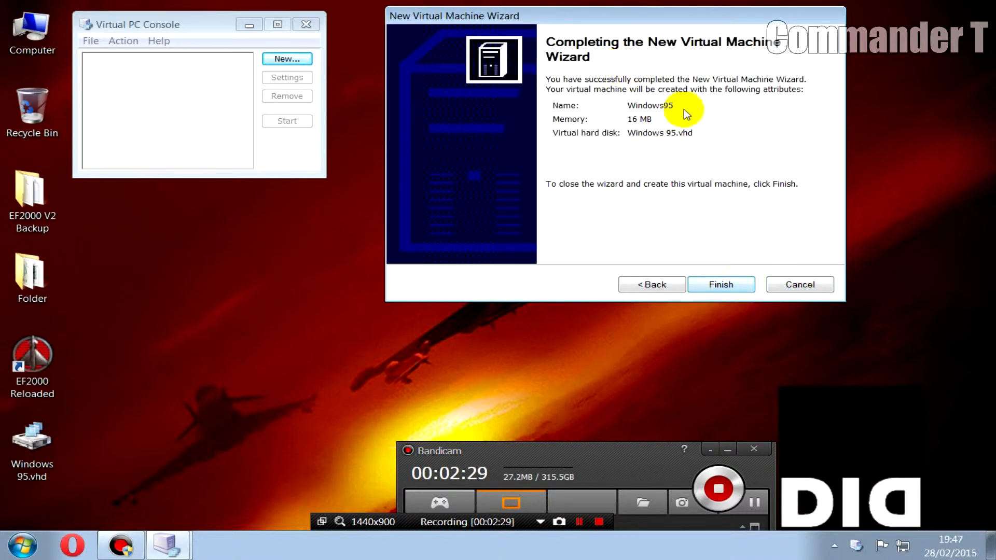
click(725, 283)
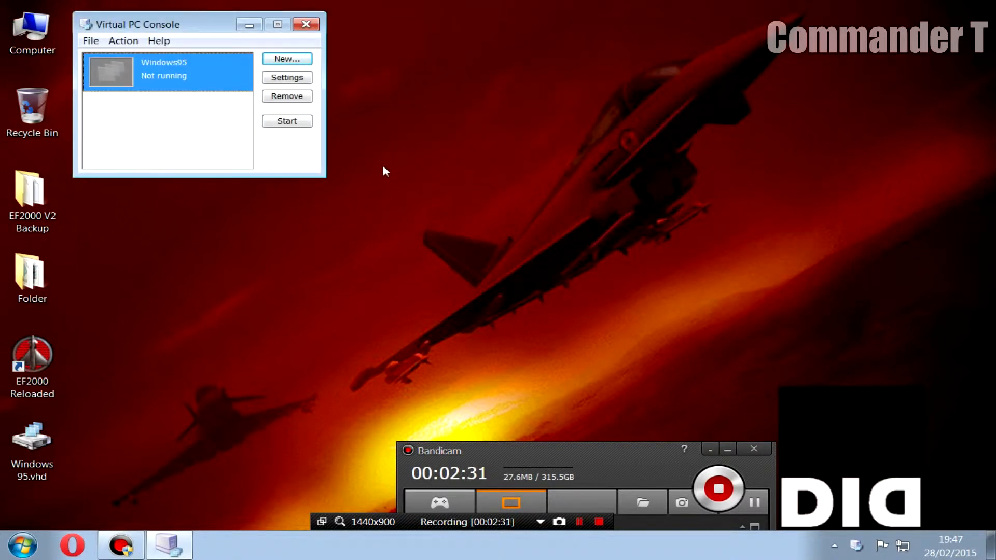
- Start the Windows95 virtual machine, accept the mouse capture notice and cancel the network password logon
click(301, 126)
drag(230, 39, 266, 27)
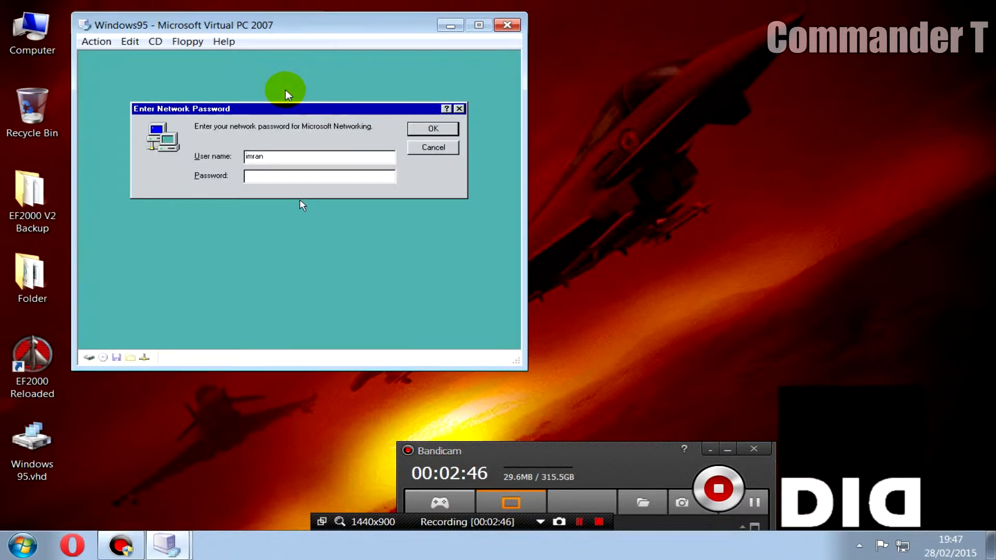
click(251, 161)
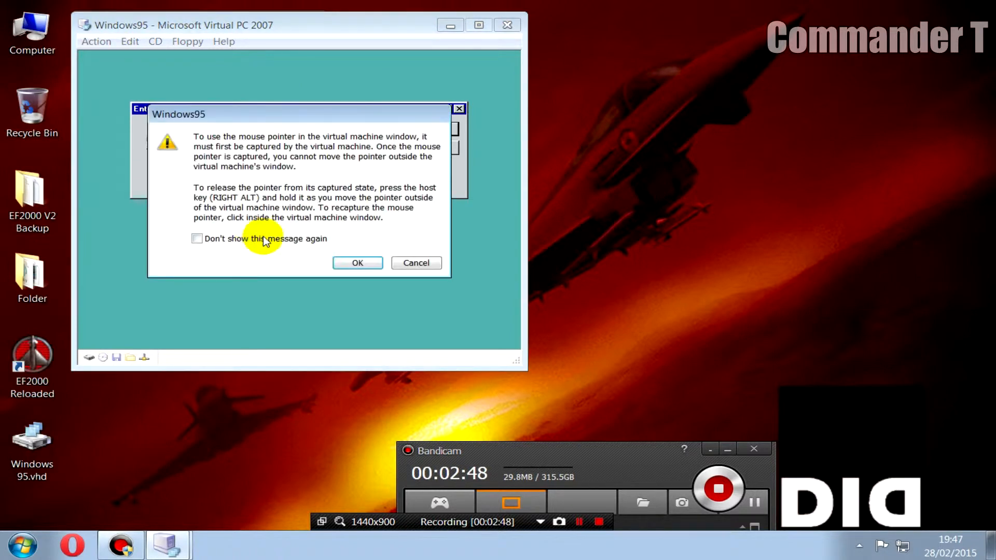
click(340, 265)
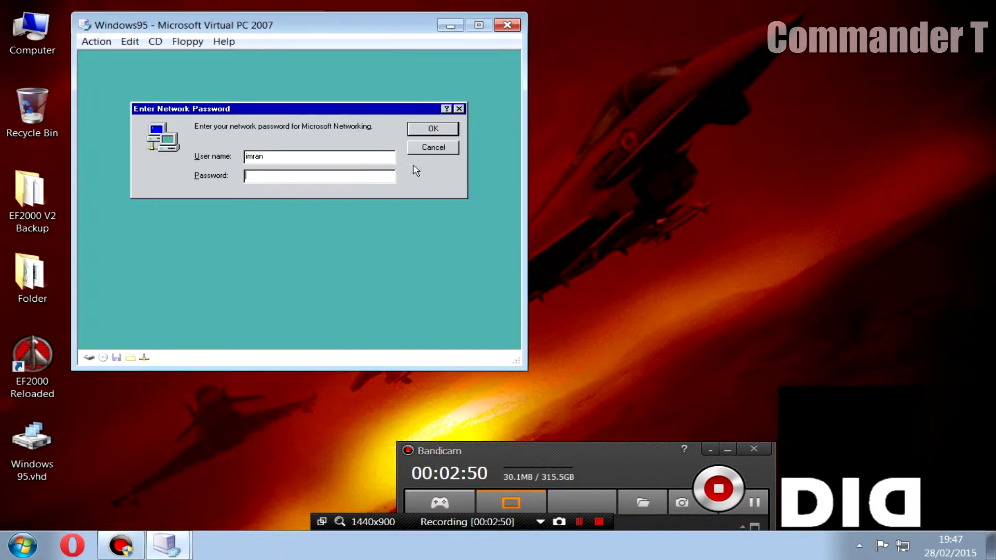
click(418, 150)
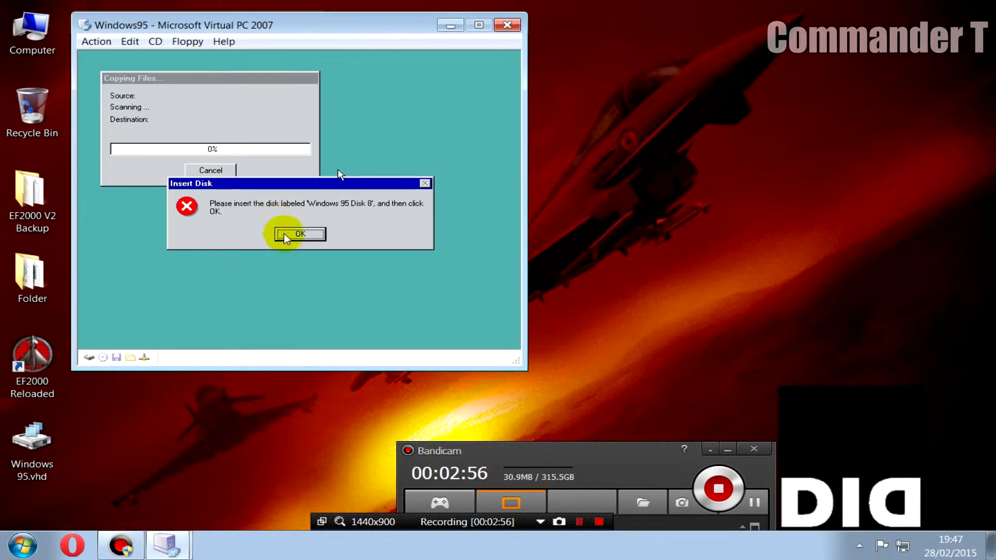
- Cancel copying files from Windows 95 Disk 8, decline restarting the computer and cancel choosing a program for MSOFFICE.ACL
click(312, 232)
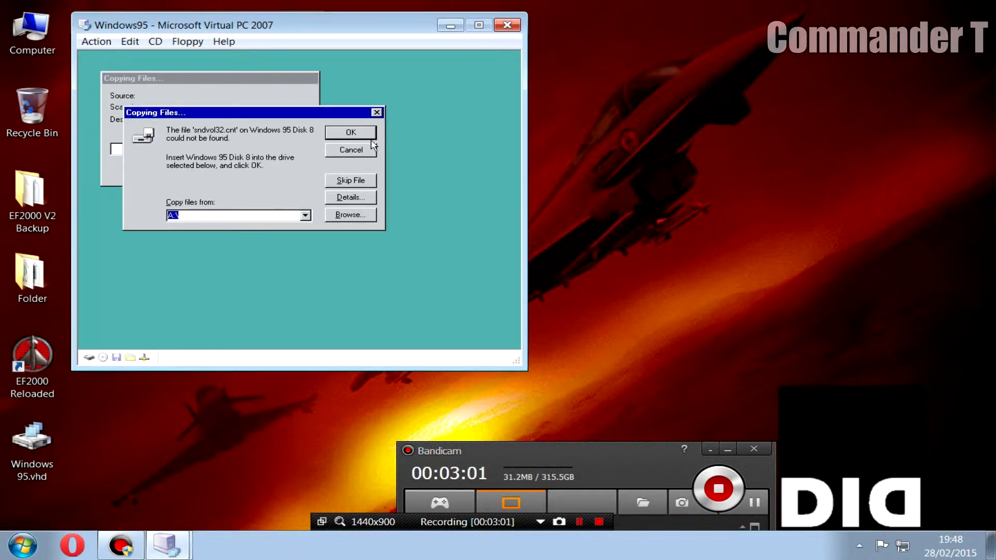
click(371, 152)
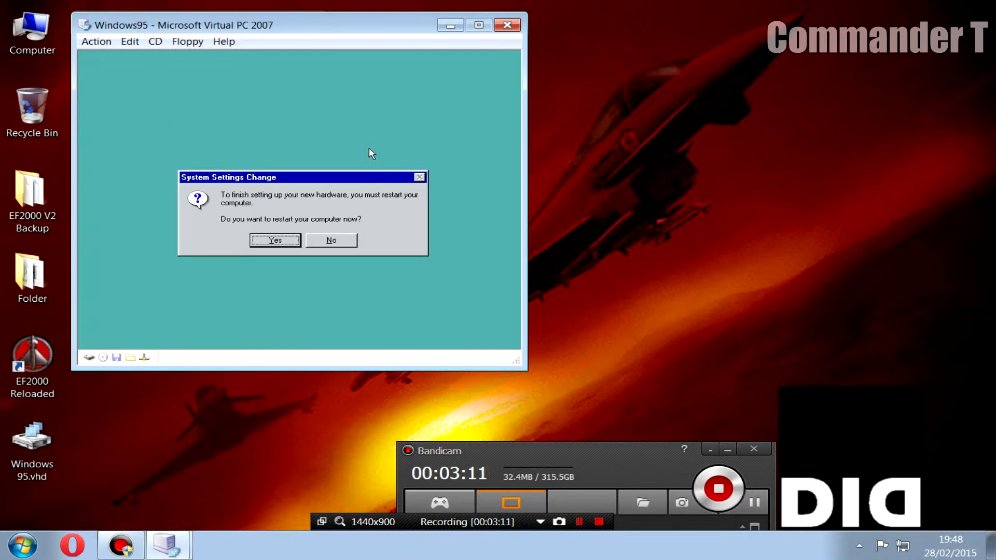
click(347, 240)
click(351, 234)
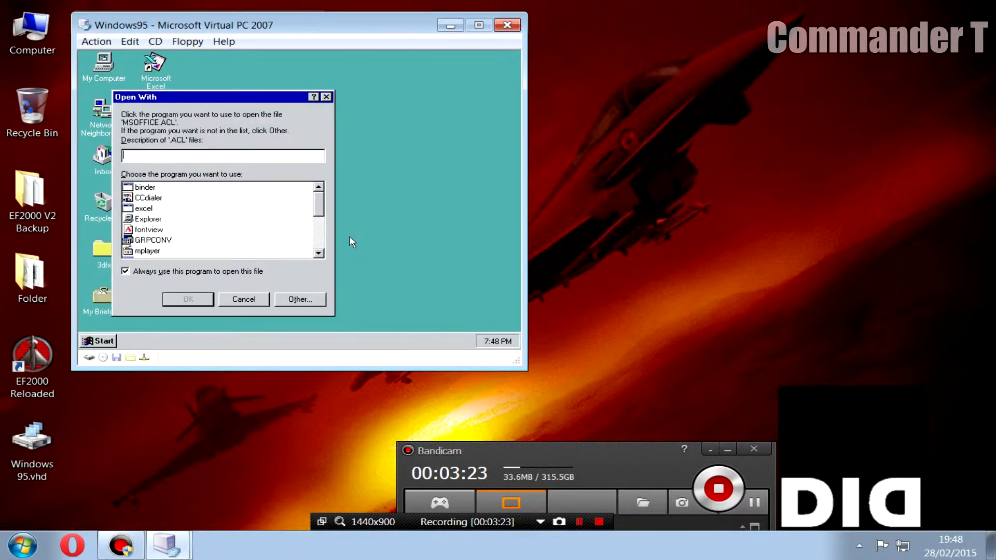
click(227, 302)
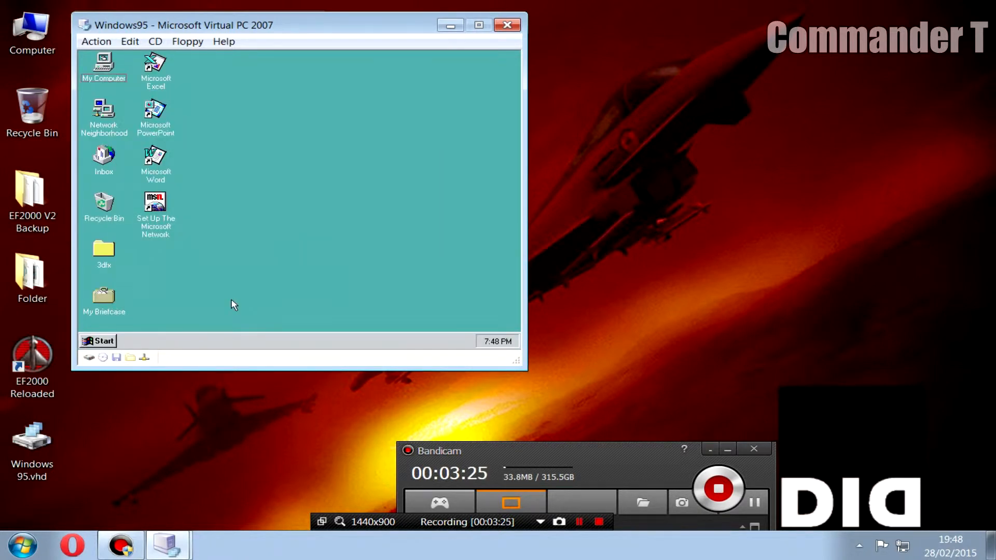
- Launch Setup from the 3dfx folder on the Windows 95 desktop and continue past the welcome page
double_click(103, 251)
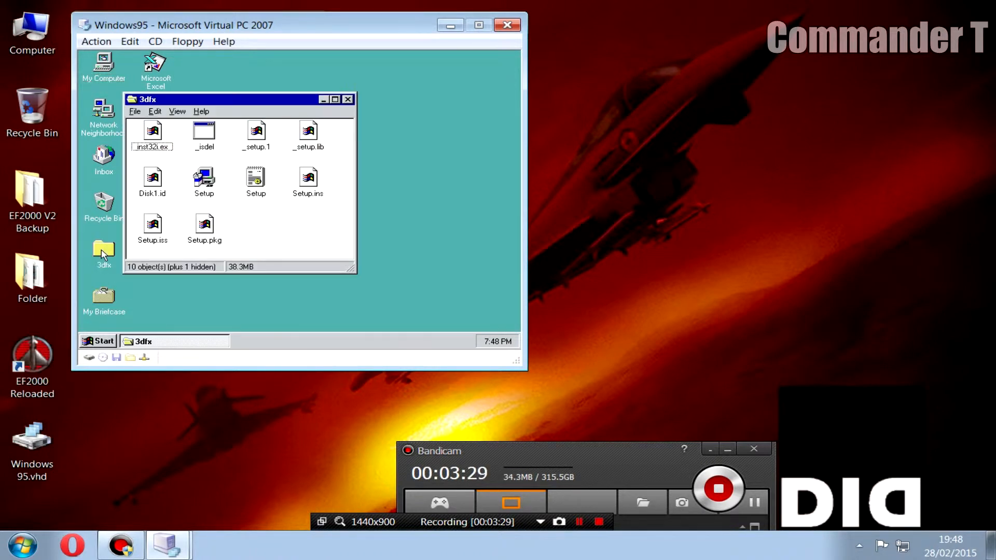
double_click(211, 194)
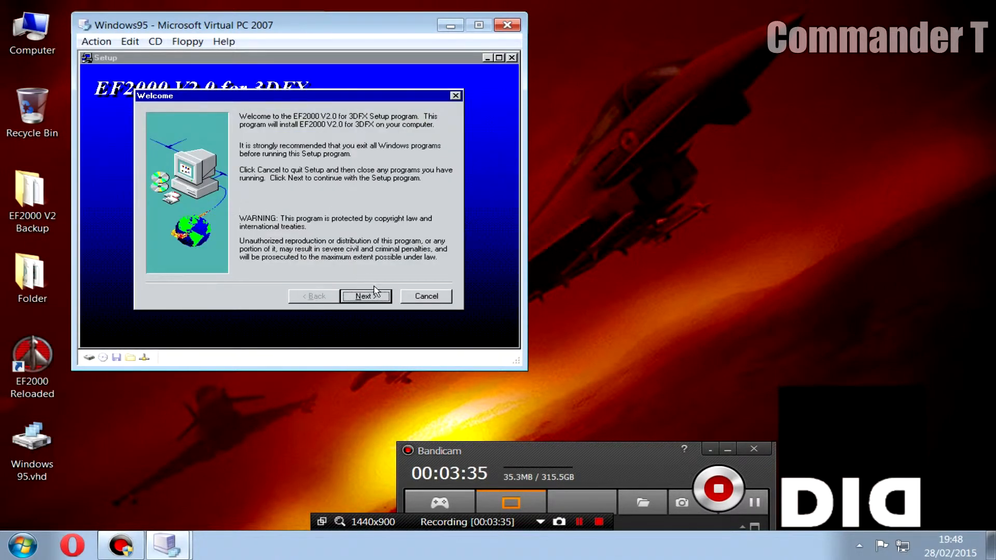
click(374, 298)
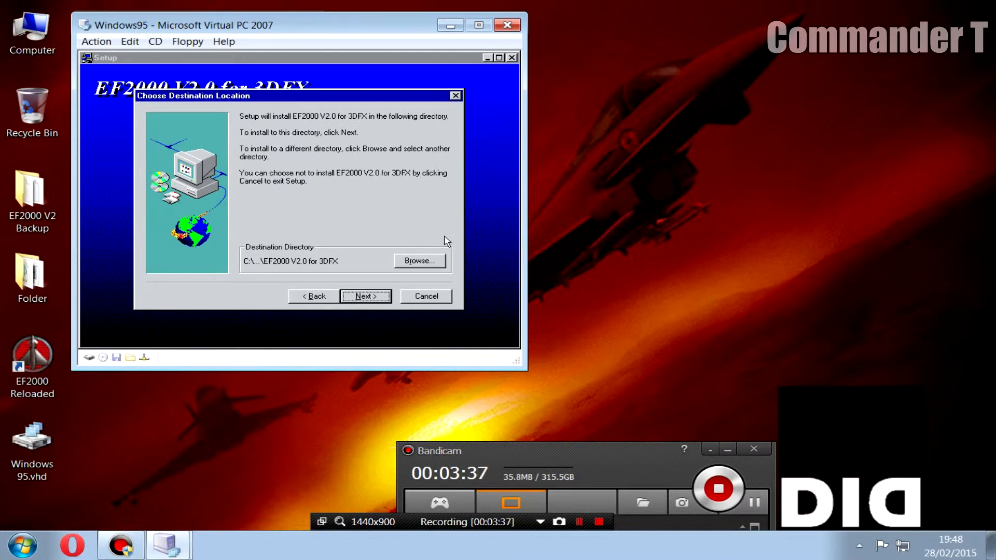
- Set the installation directory to C:\WINDOWS\Desktop\EF2000 V2 Full and agree to create it
click(435, 263)
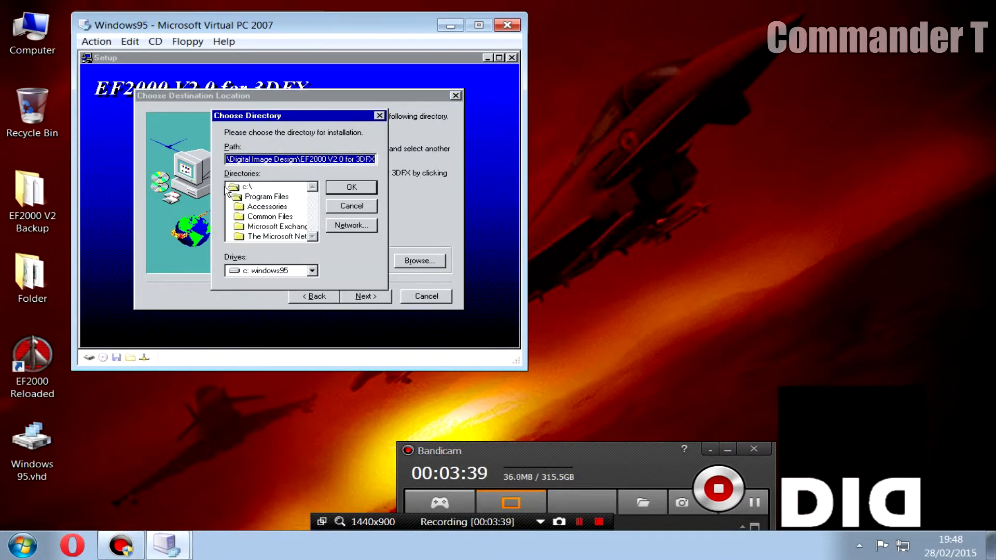
double_click(244, 187)
double_click(259, 217)
click(262, 236)
double_click(262, 236)
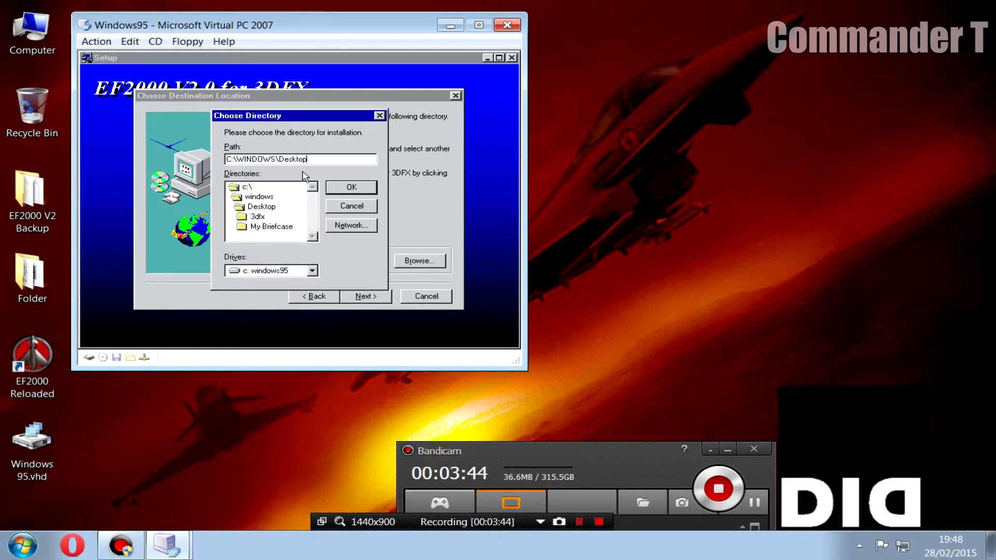
text(\EF2000 V2 F)
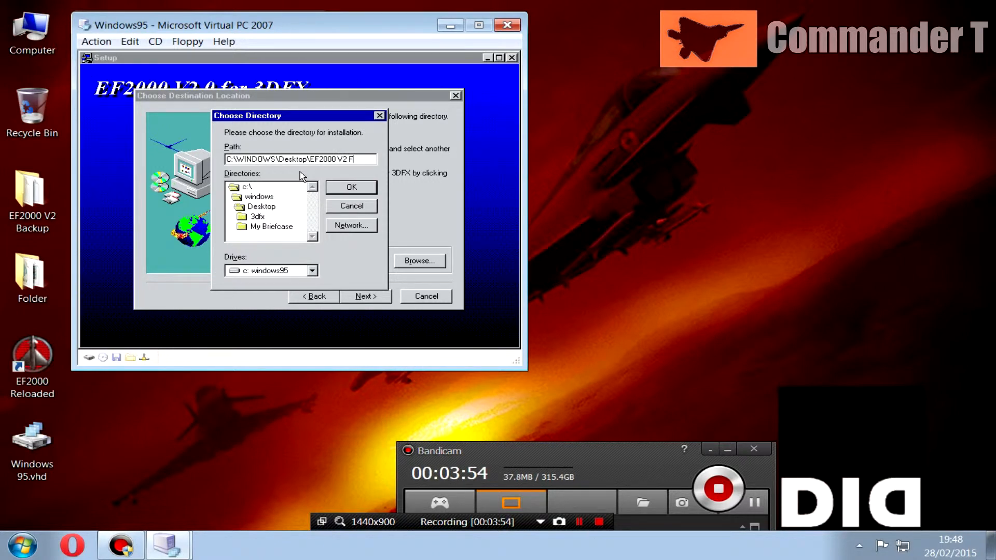
text(ll)
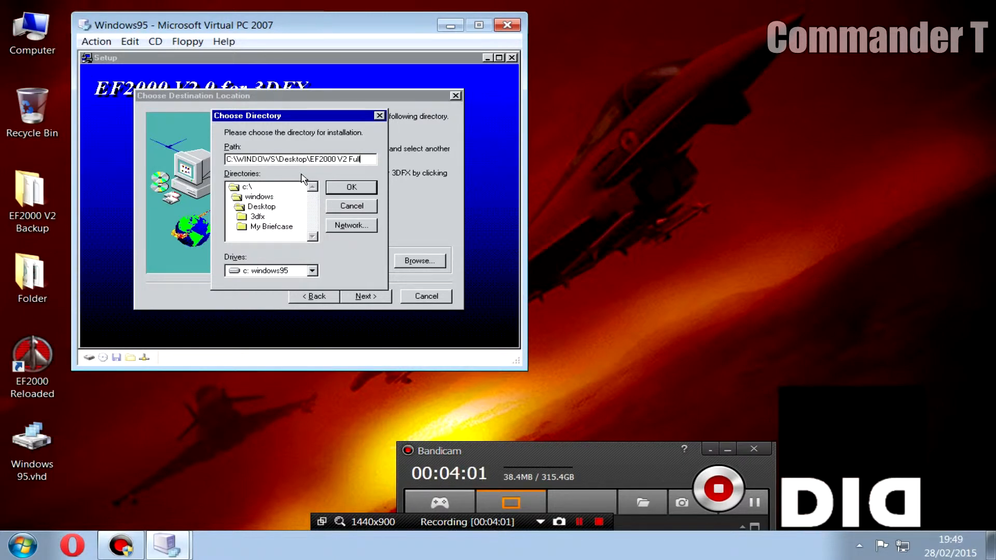
click(351, 188)
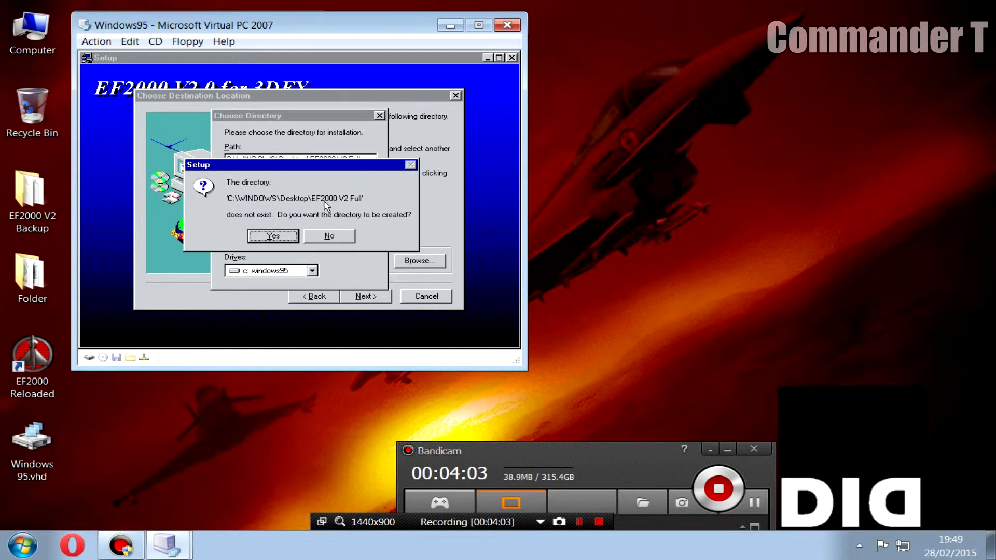
click(273, 236)
- Install EF2000 V2.0 for 3DFX with the default program folder, finish Setup and close the 3dfx folder window
click(363, 297)
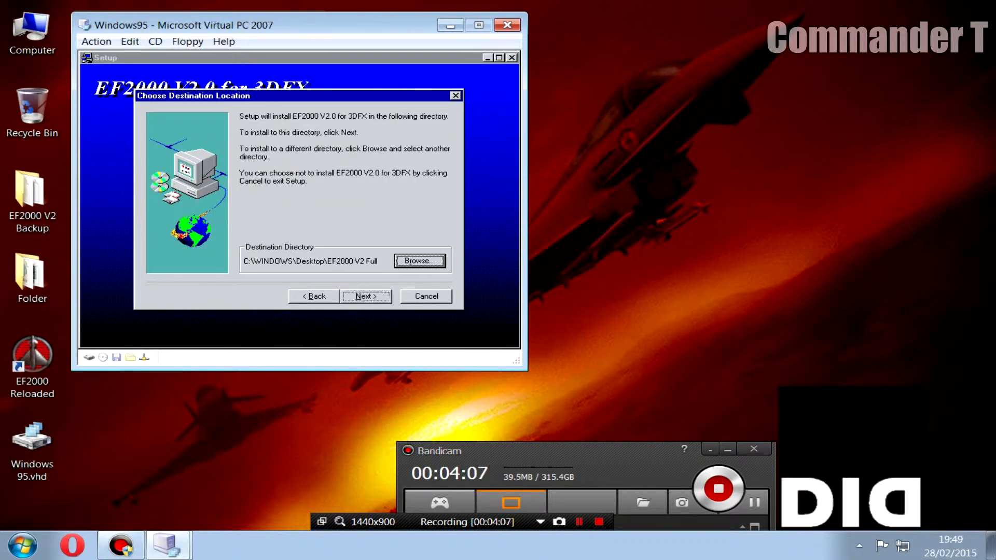
click(367, 297)
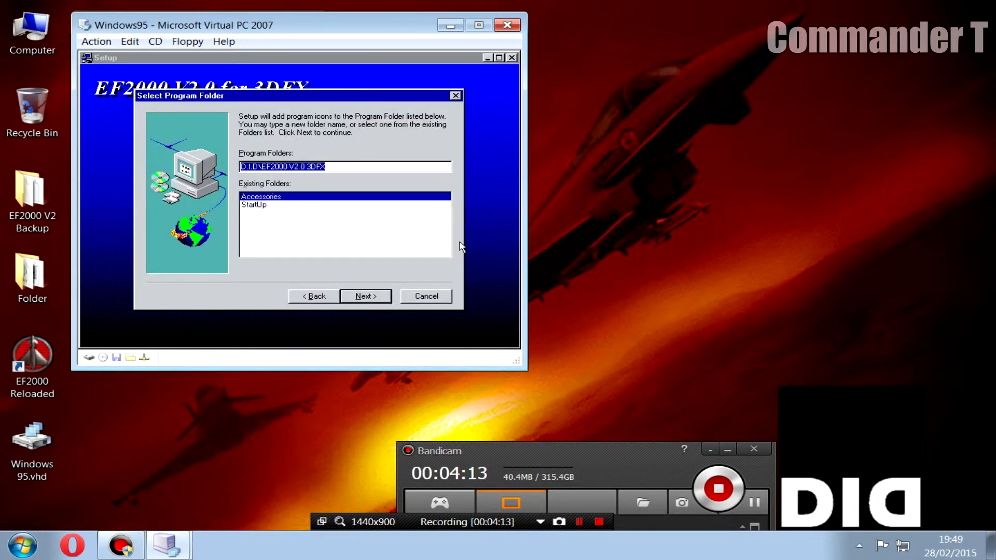
click(366, 295)
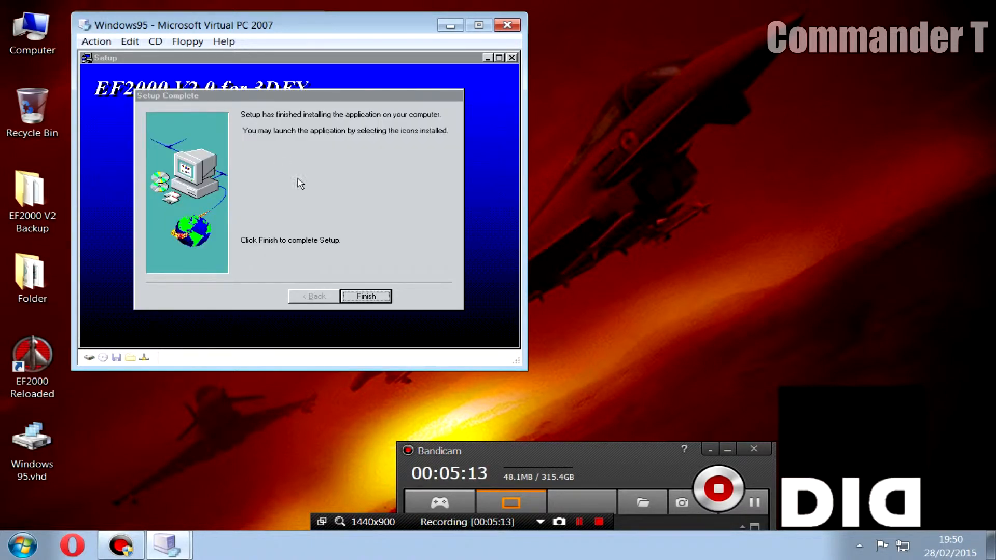
click(378, 298)
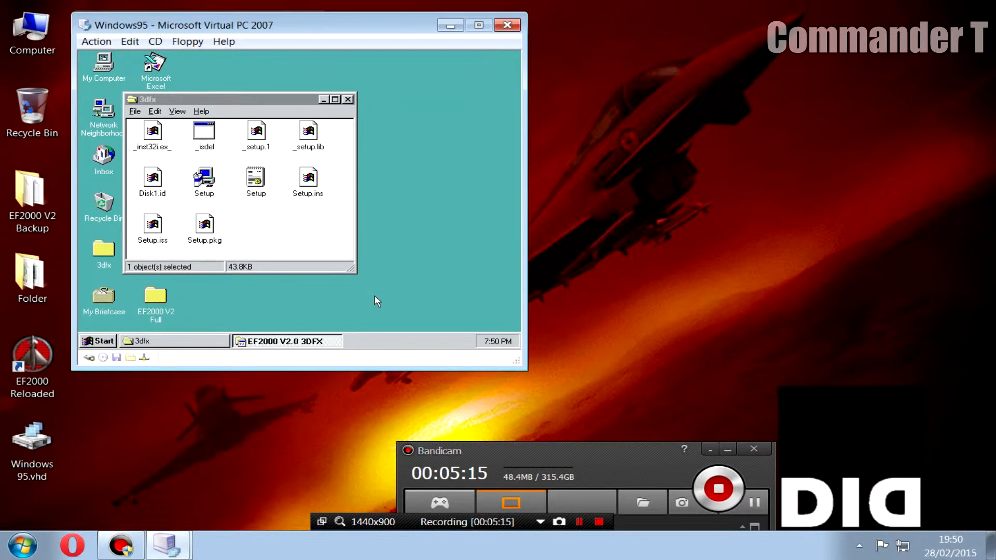
click(348, 99)
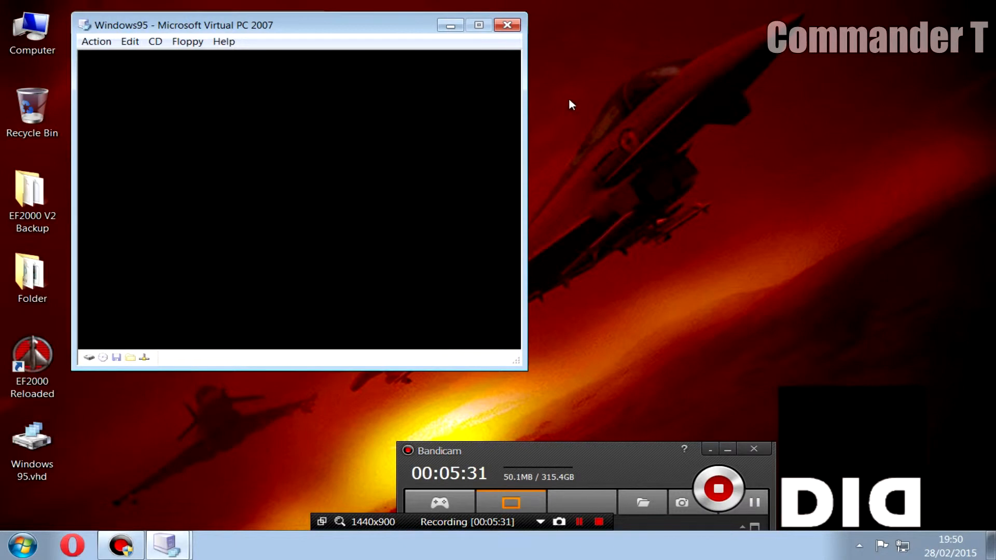
- Close the Windows95 virtual machine and exit the Virtual PC Console
click(508, 25)
click(399, 192)
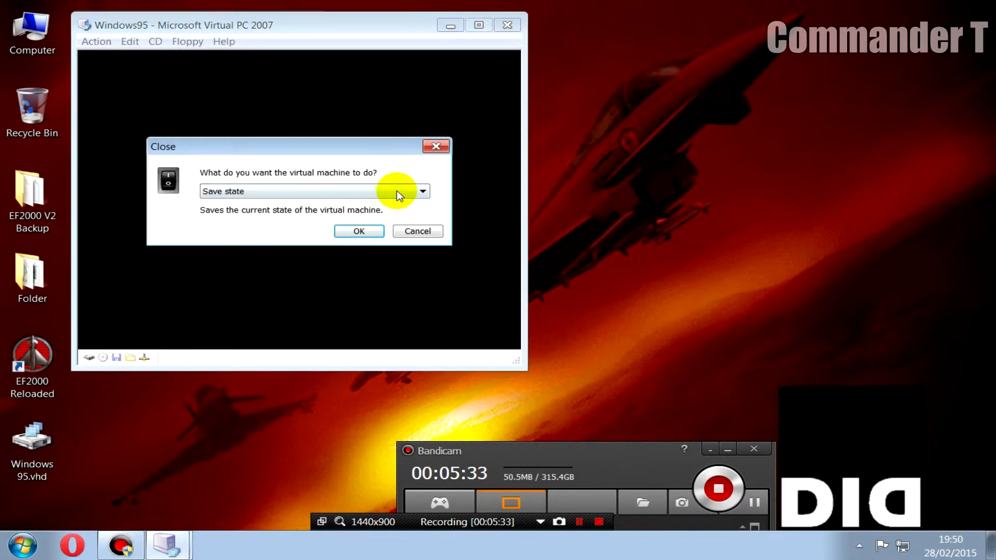
click(389, 210)
click(370, 231)
click(306, 25)
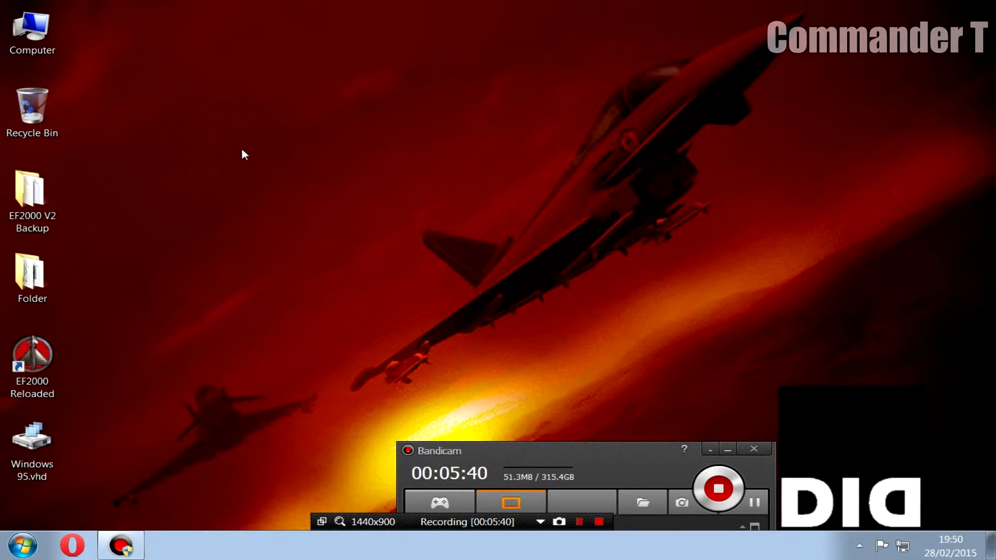
- Open Computer Management on the host and show Disk Management
click(54, 55)
right_click(54, 54)
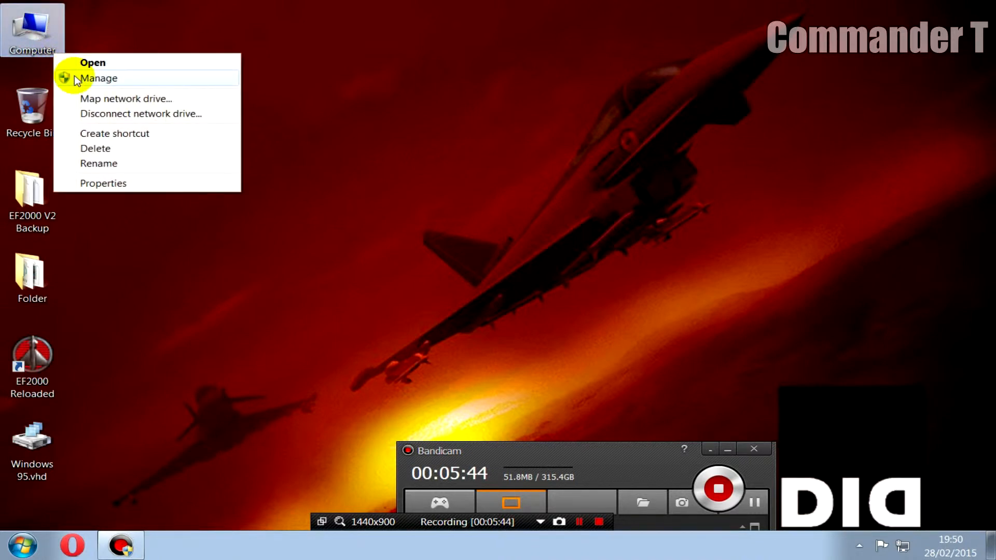
click(74, 76)
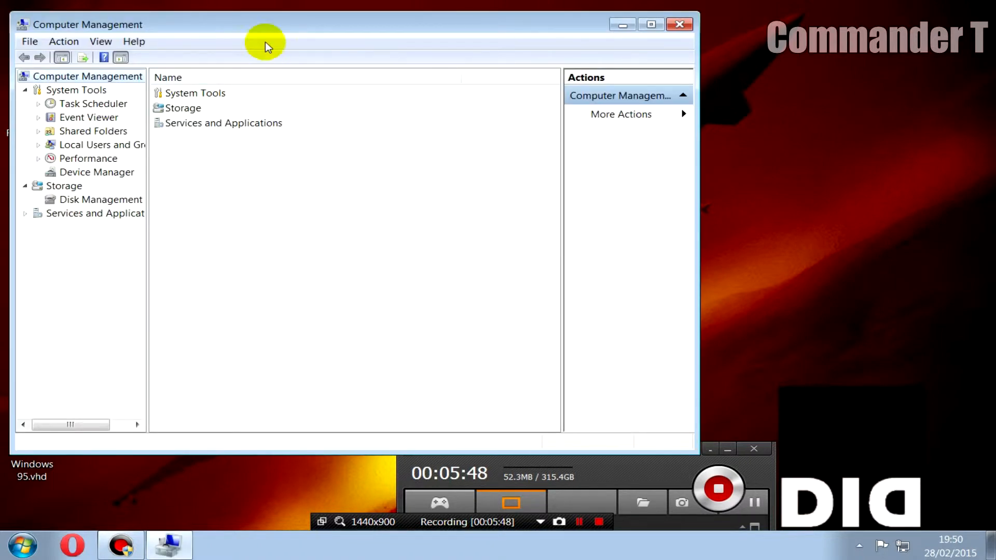
drag(266, 25, 375, 19)
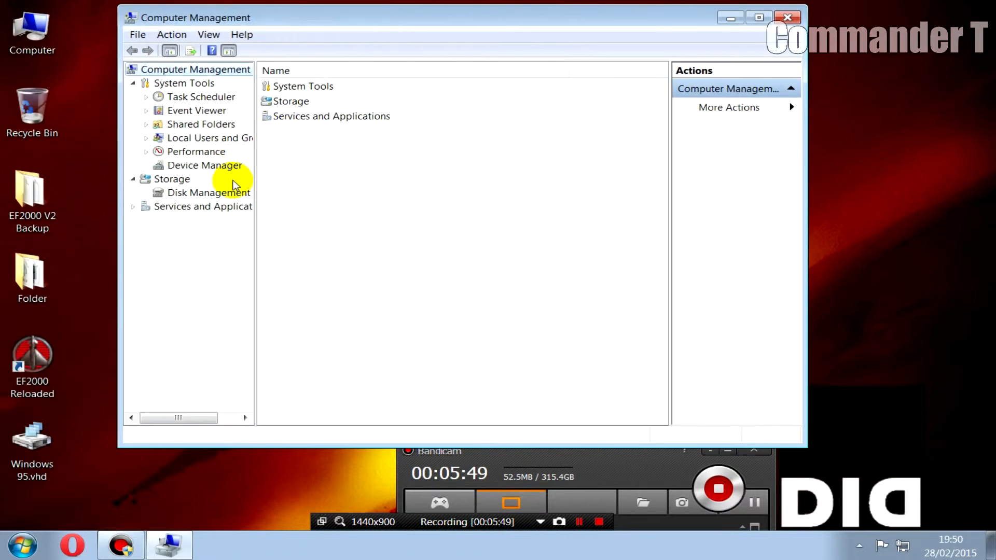
click(230, 193)
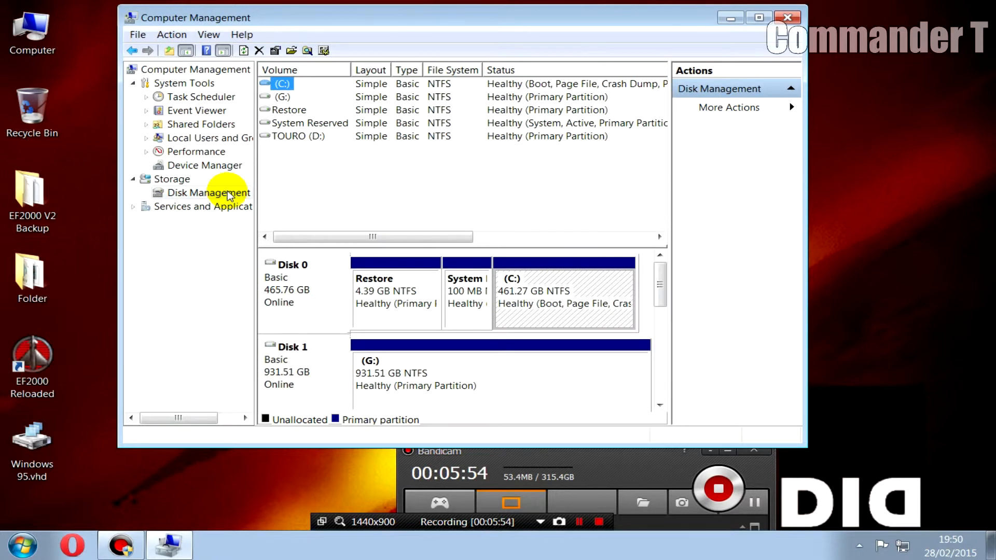
- Attach the virtual hard disk Windows 95.vhd from the desktop, then close Computer Management and the AutoPlay prompt
click(172, 35)
click(203, 96)
click(577, 228)
drag(818, 284, 811, 369)
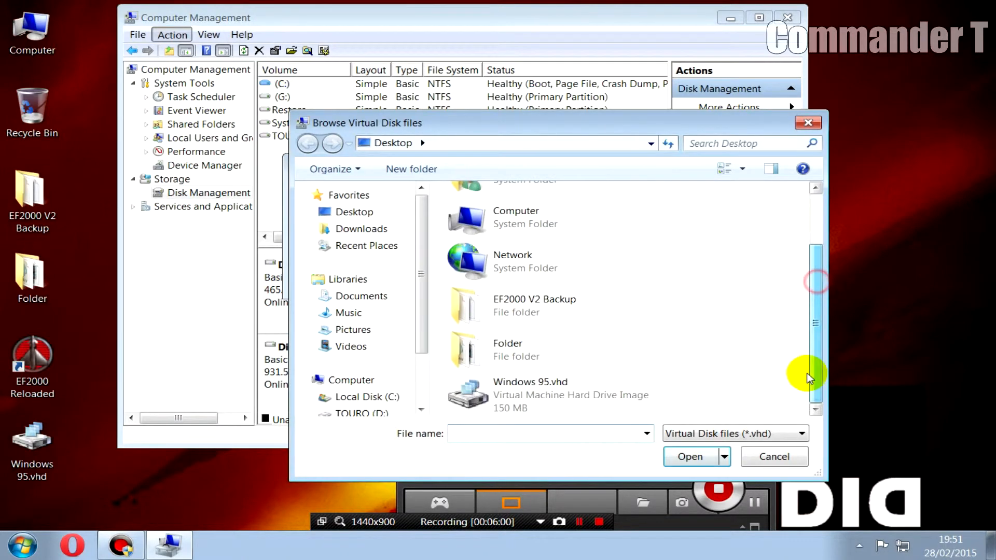
click(629, 382)
click(692, 454)
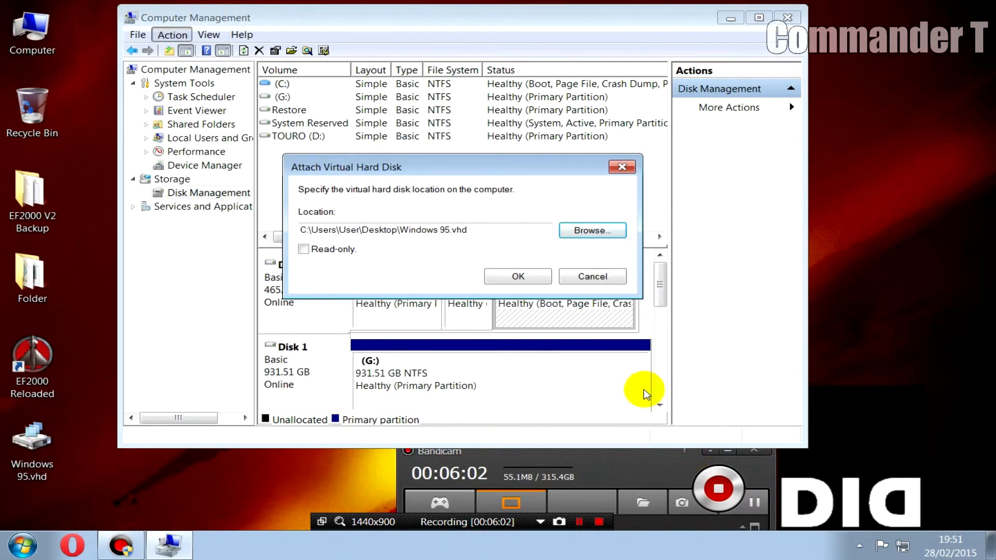
click(540, 276)
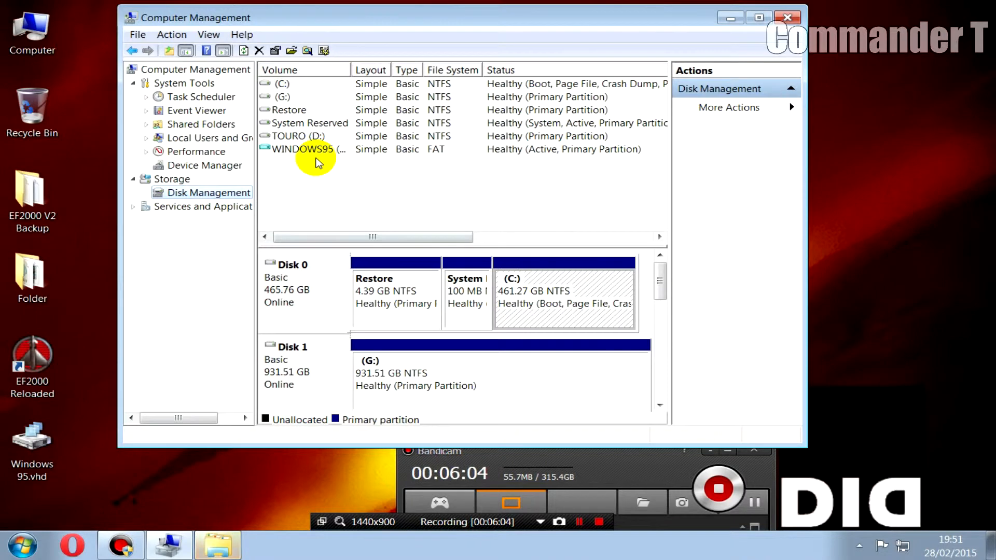
click(787, 19)
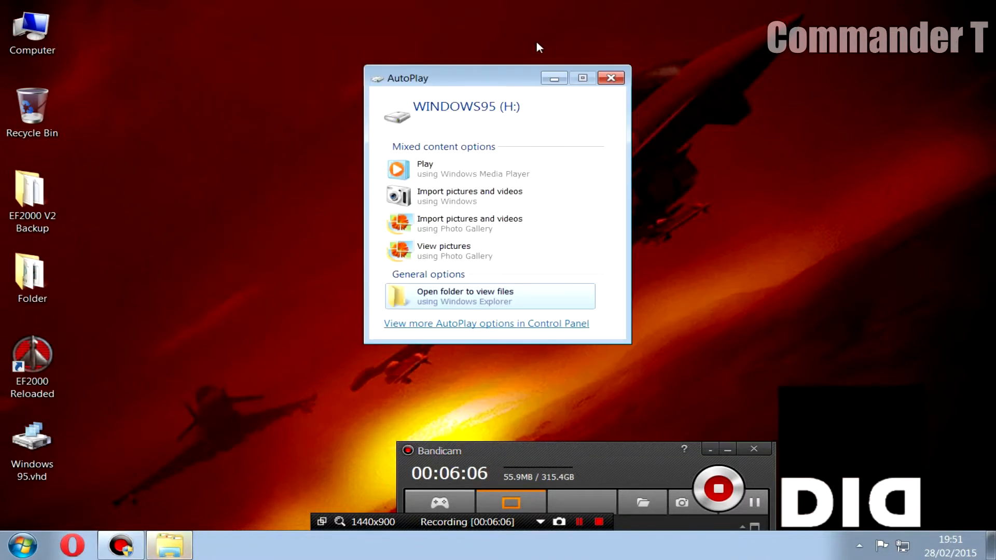
click(608, 76)
- Open the WINDOWS\Desktop folder on the WINDOWS95 (H:) drive
double_click(53, 29)
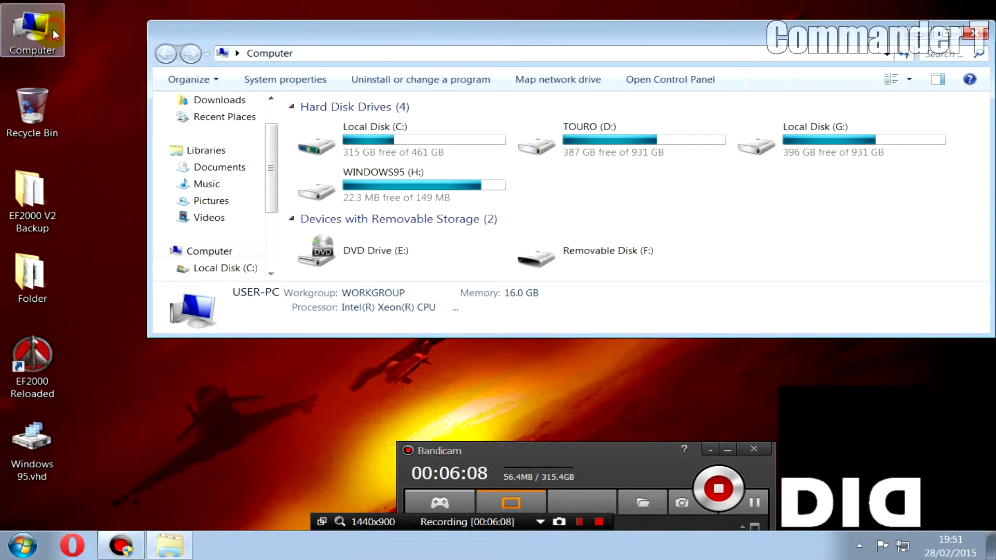
double_click(369, 199)
double_click(357, 161)
double_click(358, 174)
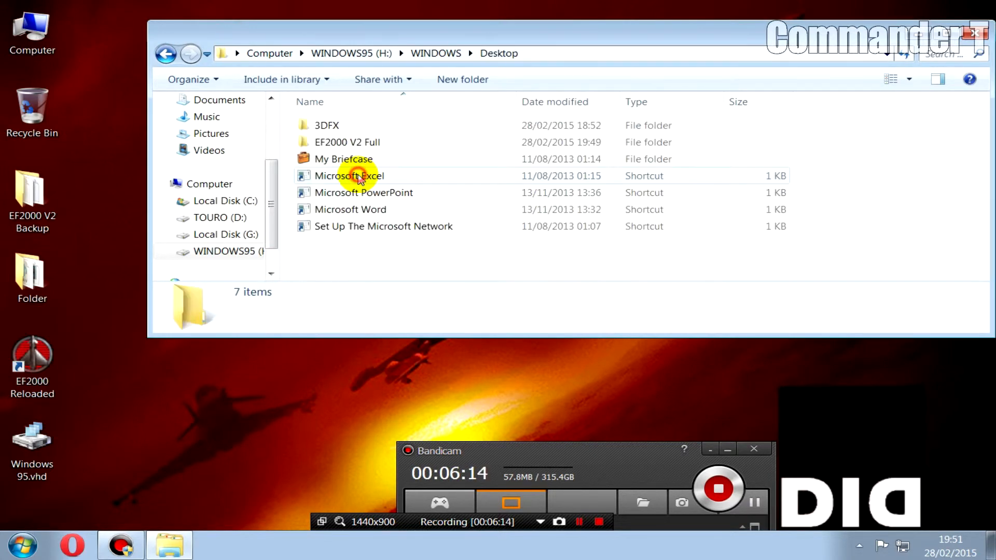
- Copy the EF2000 V2 Full folder to the host's desktop and close the drive's folder window
click(361, 146)
right_click(361, 145)
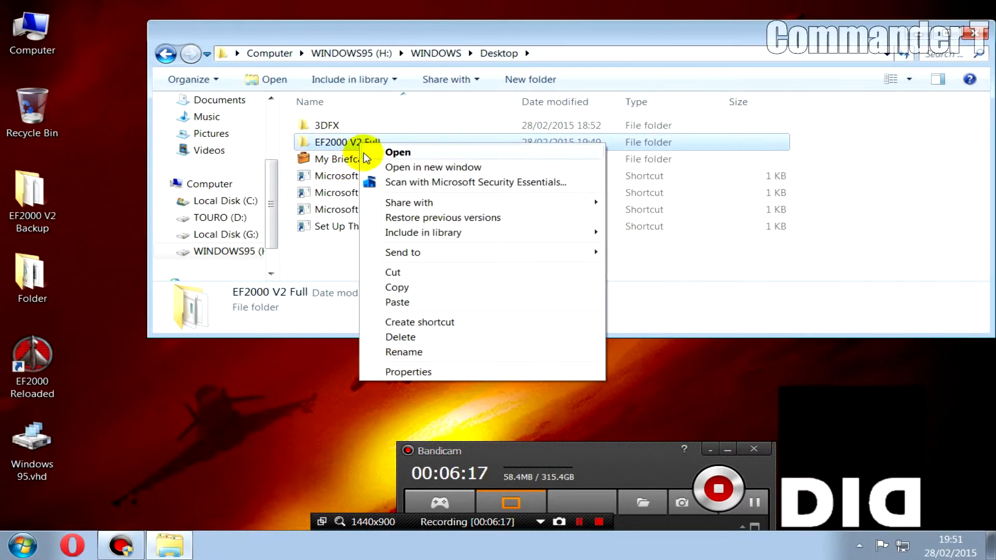
click(390, 289)
click(351, 400)
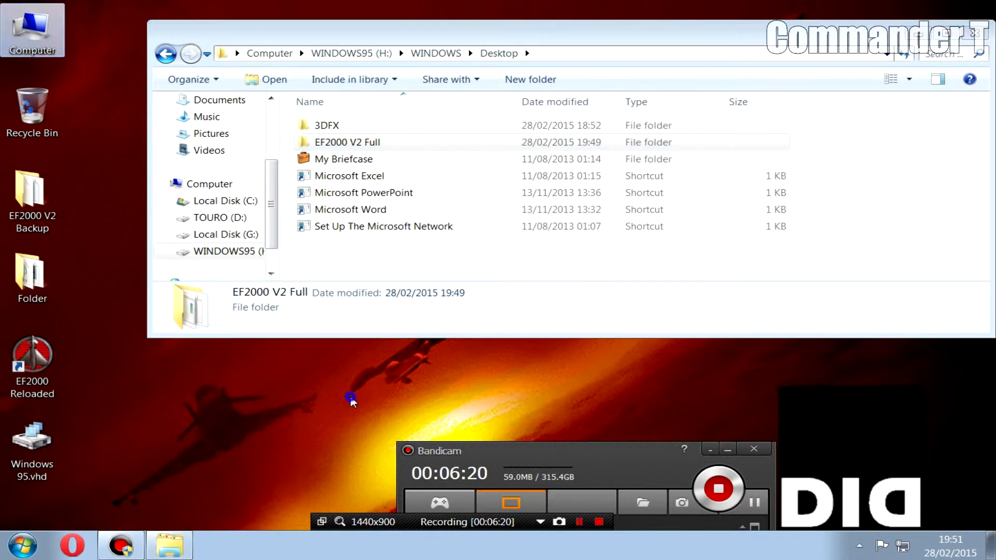
right_click(351, 400)
click(389, 283)
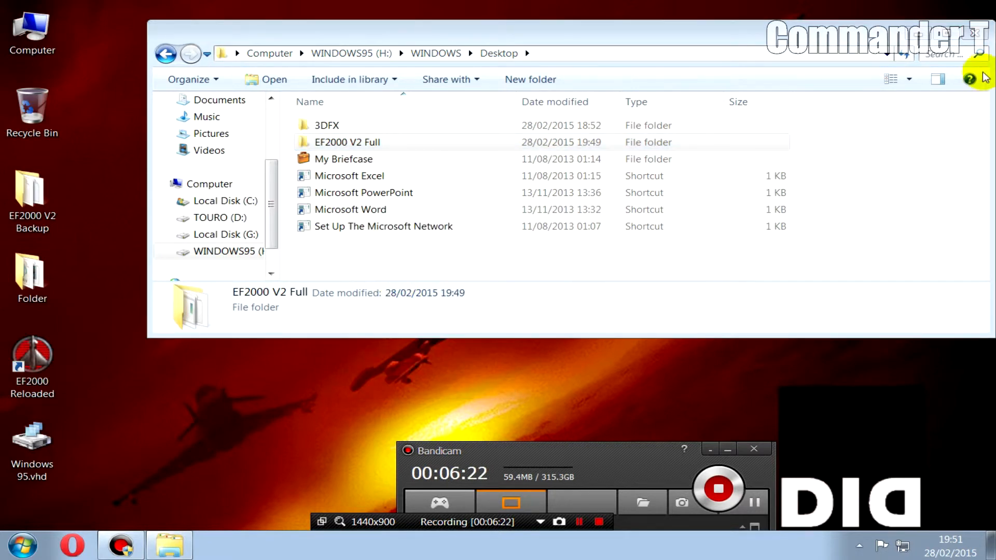
click(974, 33)
click(212, 297)
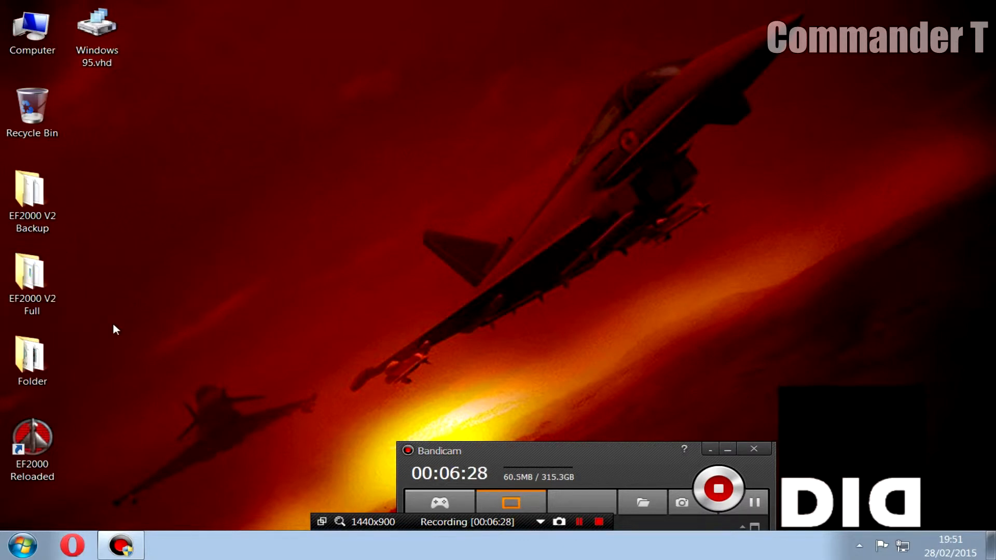
- Detach the 150 MB WINDOWS95 (H:) virtual disk in Disk Management and delete Windows 95.vhd from the desktop
right_click(18, 36)
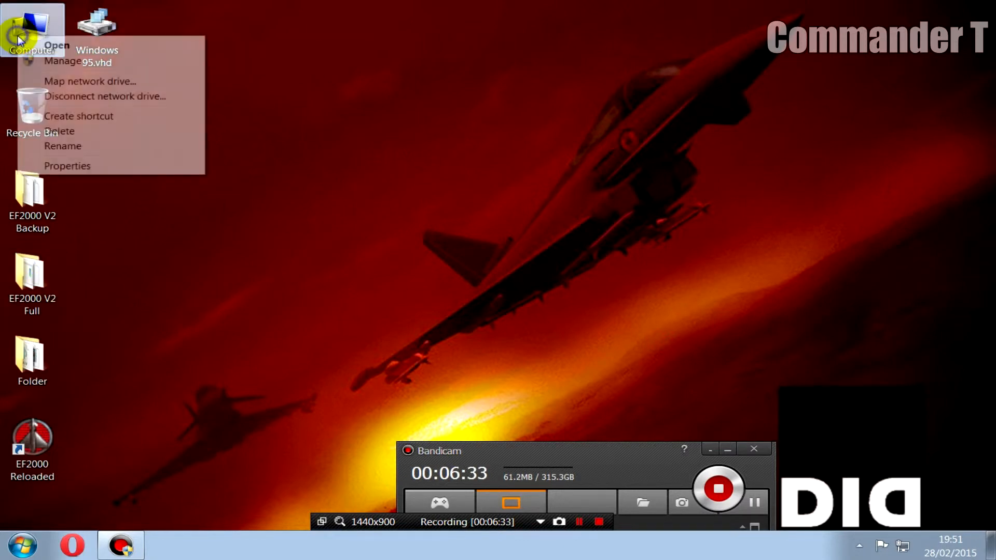
click(50, 61)
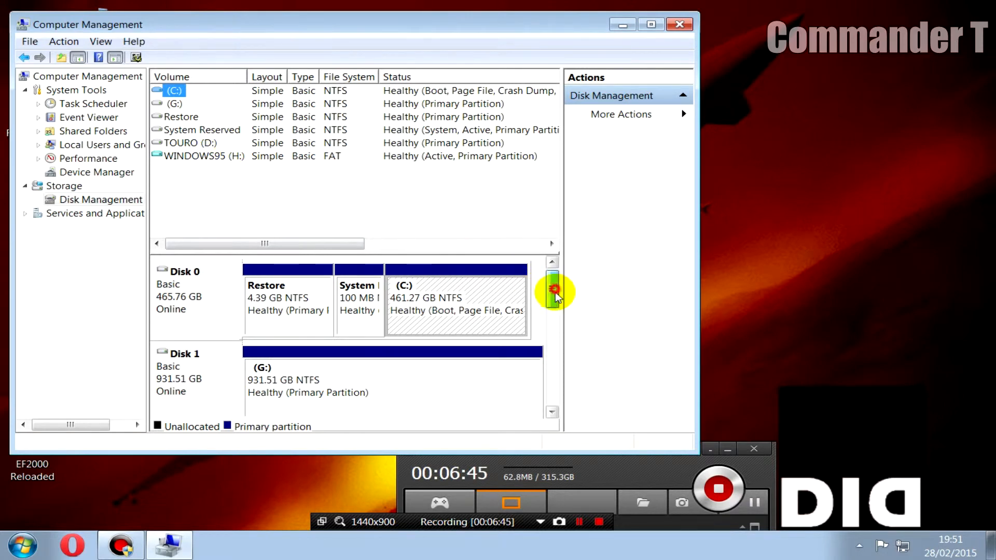
drag(553, 289, 556, 349)
right_click(228, 367)
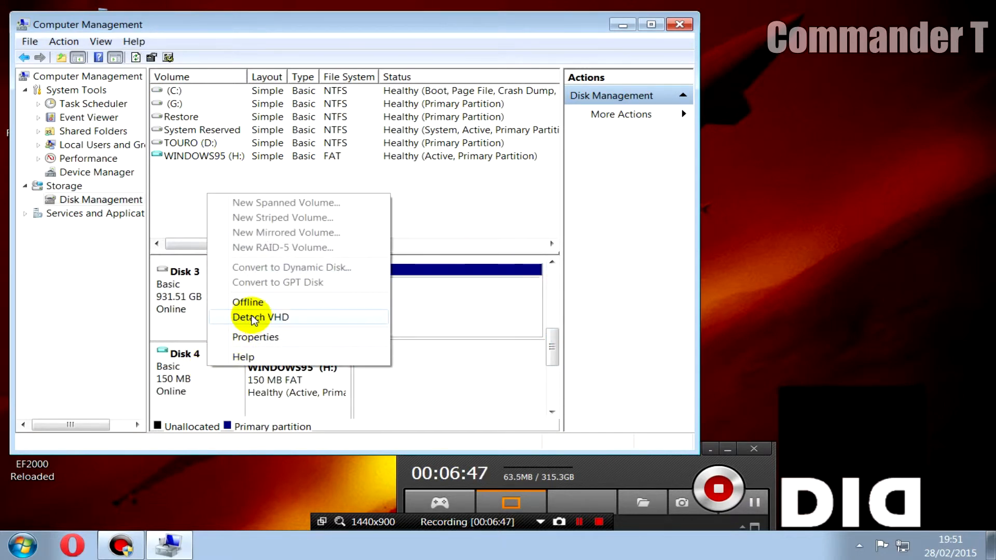
click(249, 316)
click(402, 299)
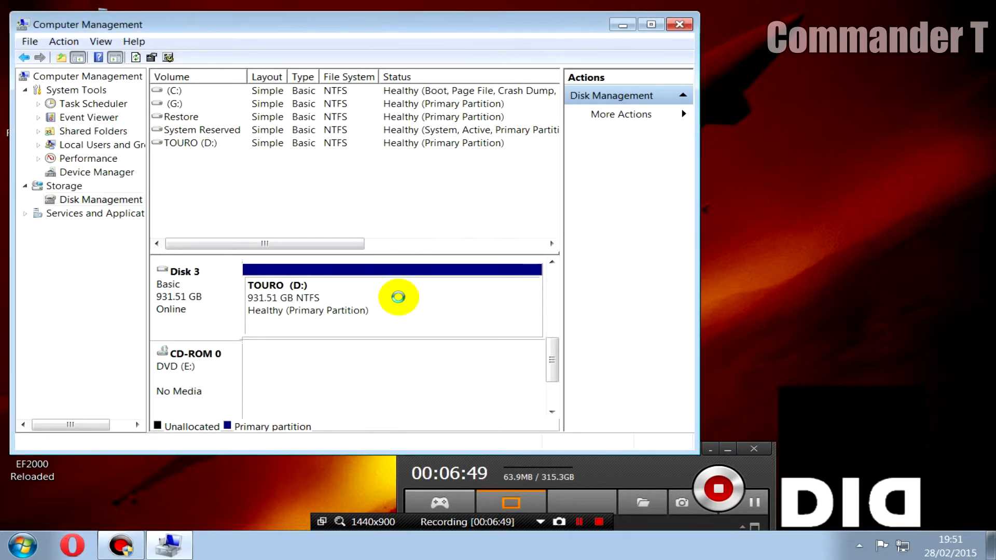
click(678, 25)
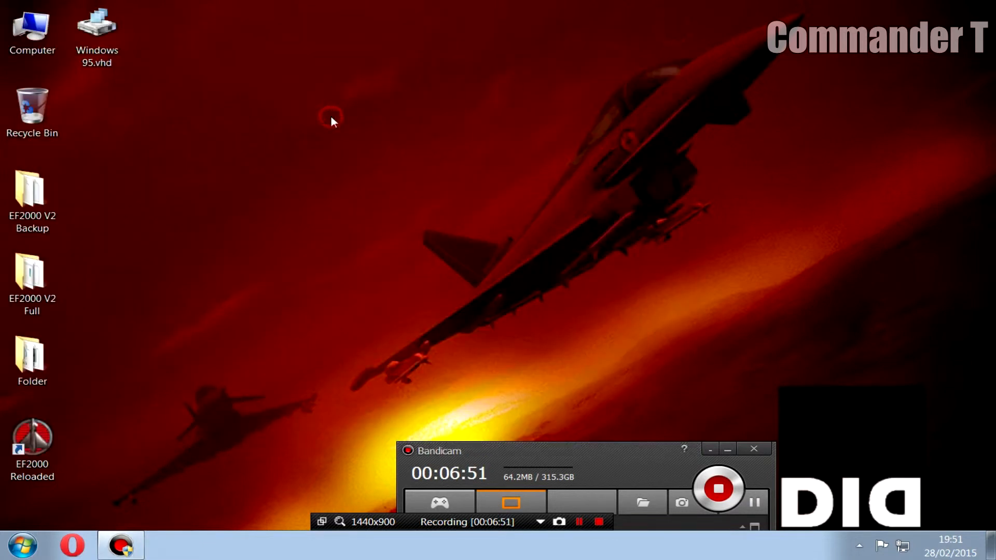
drag(105, 54, 35, 109)
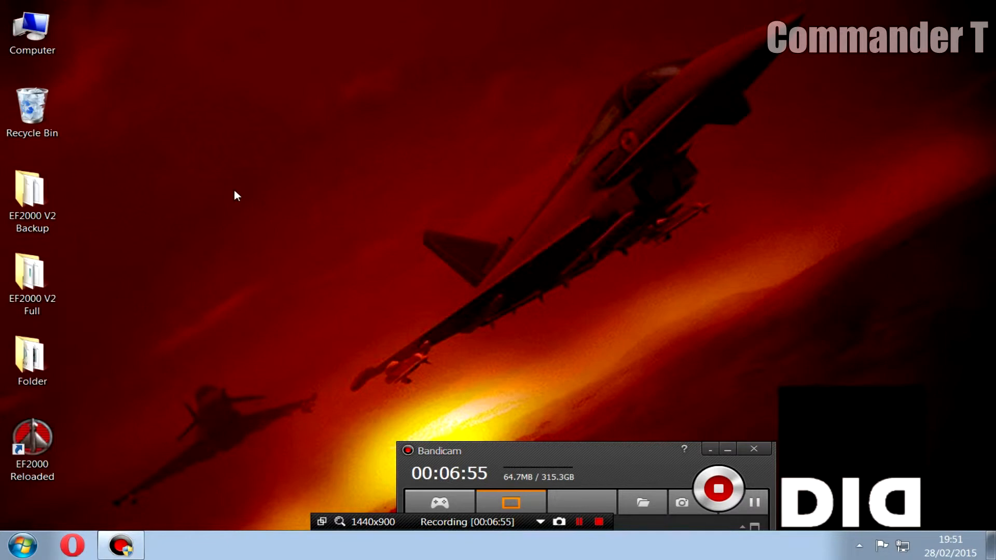
- Check the contents of the copied EF2000 V2 Full folder and delete the EF2000 V2 Backup folder from the desktop
click(57, 283)
click(56, 284)
double_click(54, 285)
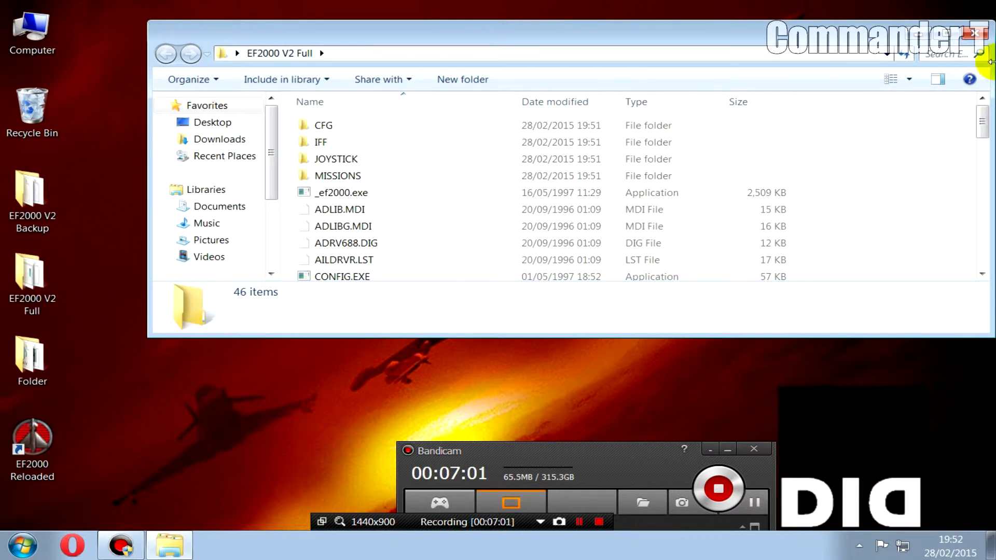
click(974, 34)
drag(64, 204, 39, 119)
click(218, 220)
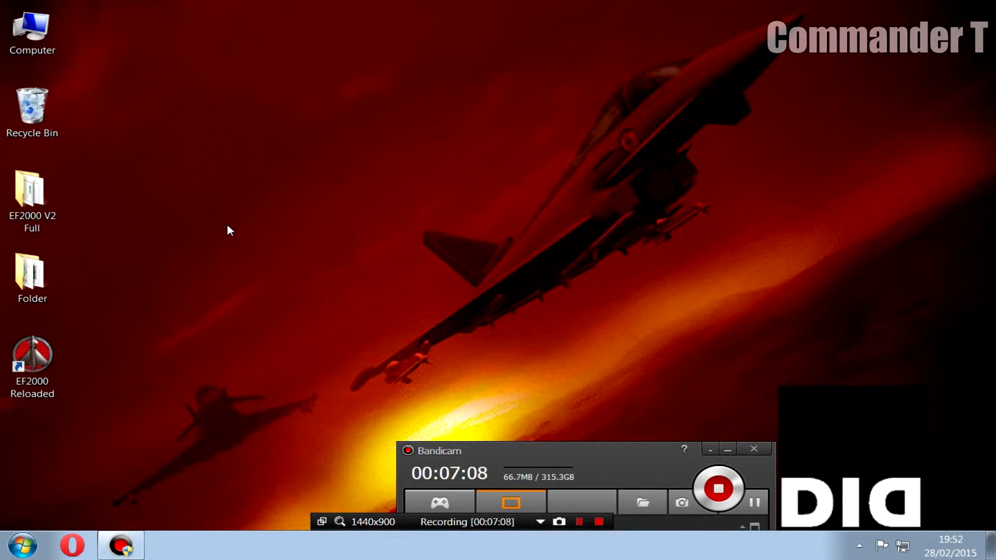
- Launch EF2000 Reloaded and open its EF2000 / DOSBox configuration
click(37, 377)
double_click(36, 377)
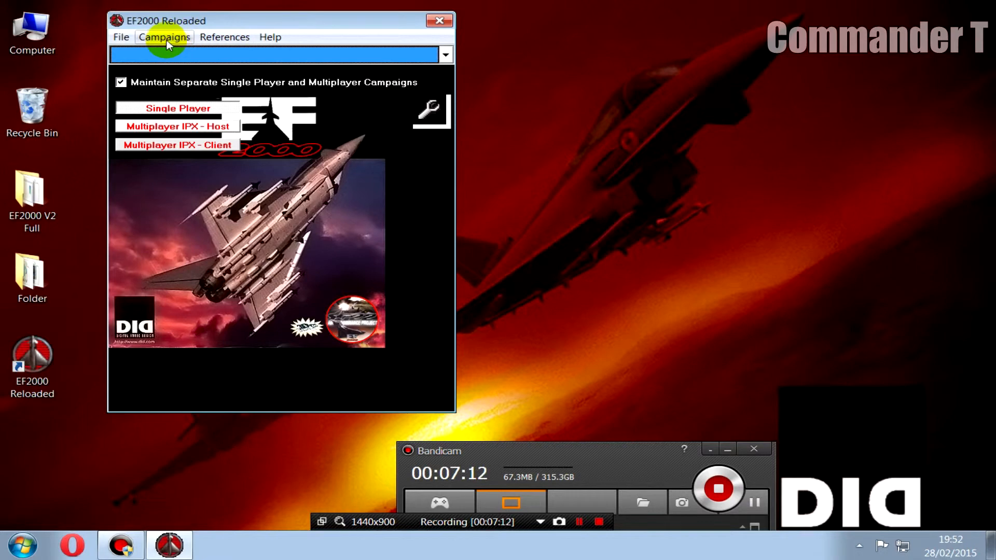
click(127, 38)
click(142, 69)
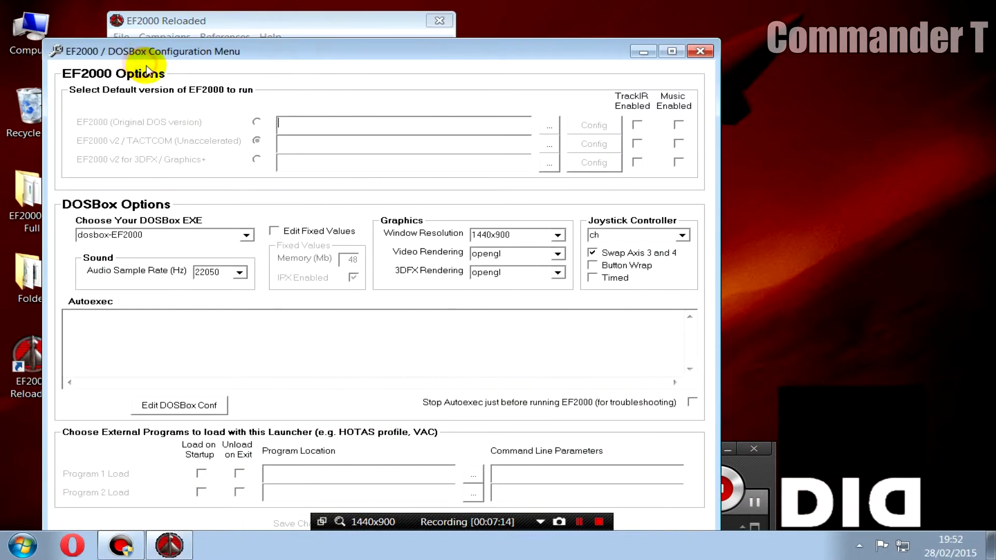
drag(246, 55, 335, 33)
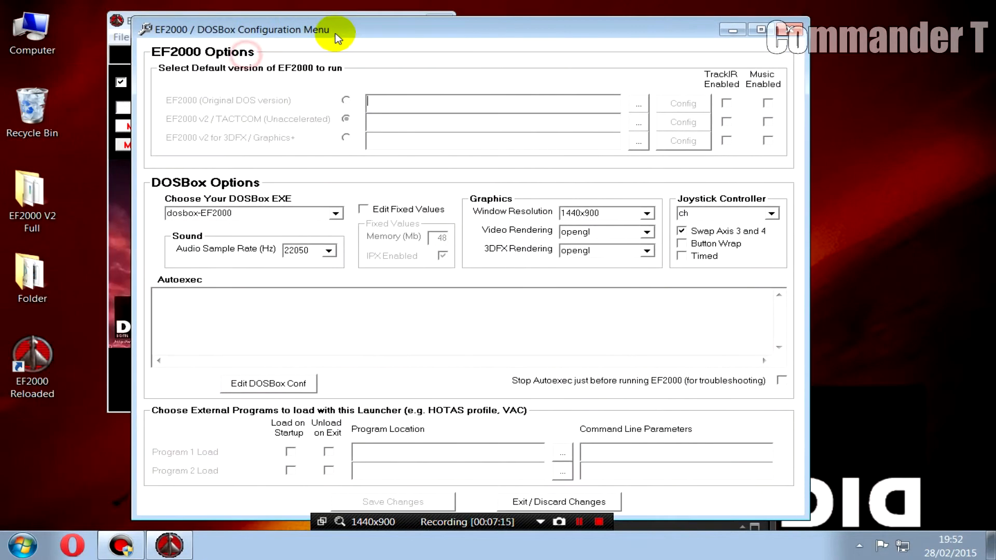
- Set EF2000 v2 for 3DFX / Graphics+ to ef2000.exe in the desktop's EF2000 V2 Full folder, enable its music and save the changes
click(639, 143)
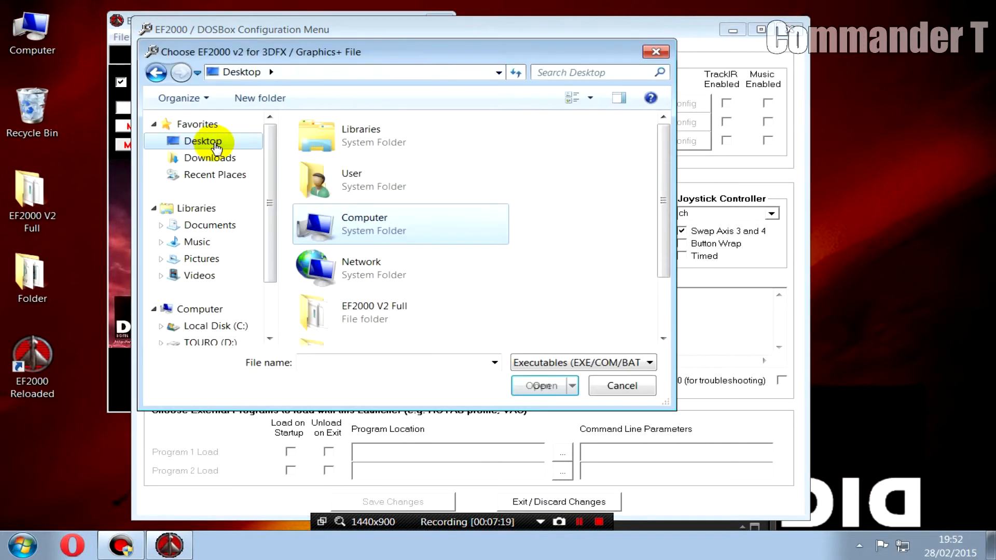
drag(670, 213, 664, 284)
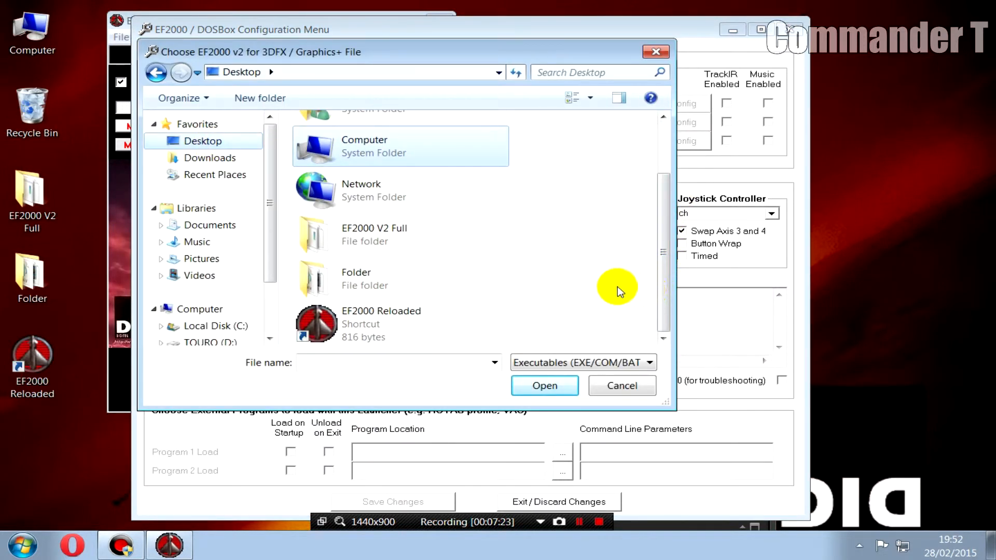
double_click(391, 237)
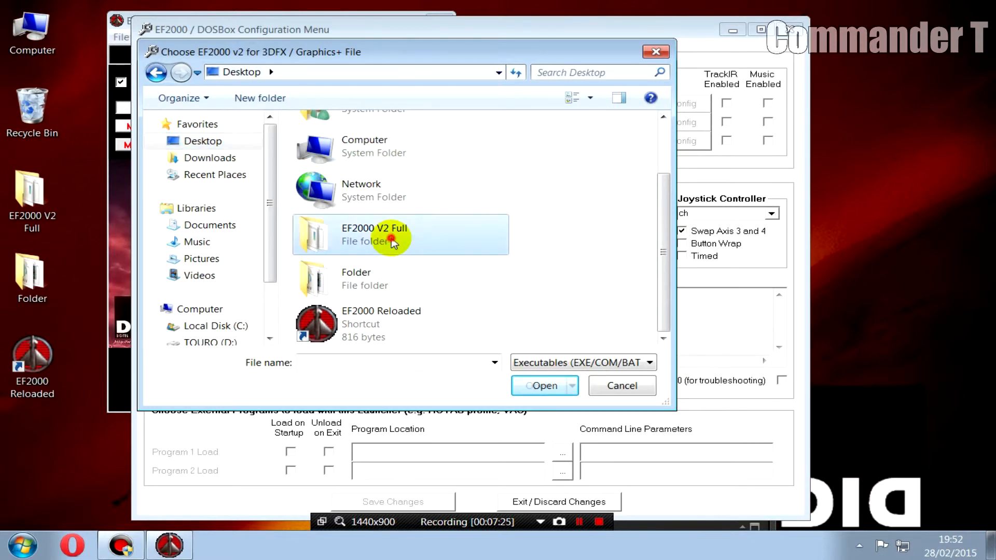
click(336, 279)
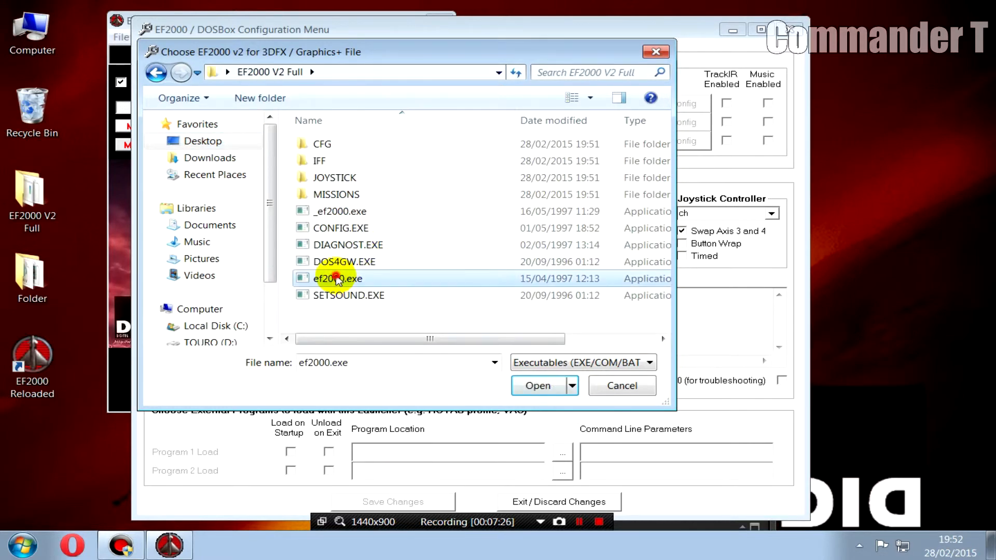
click(538, 386)
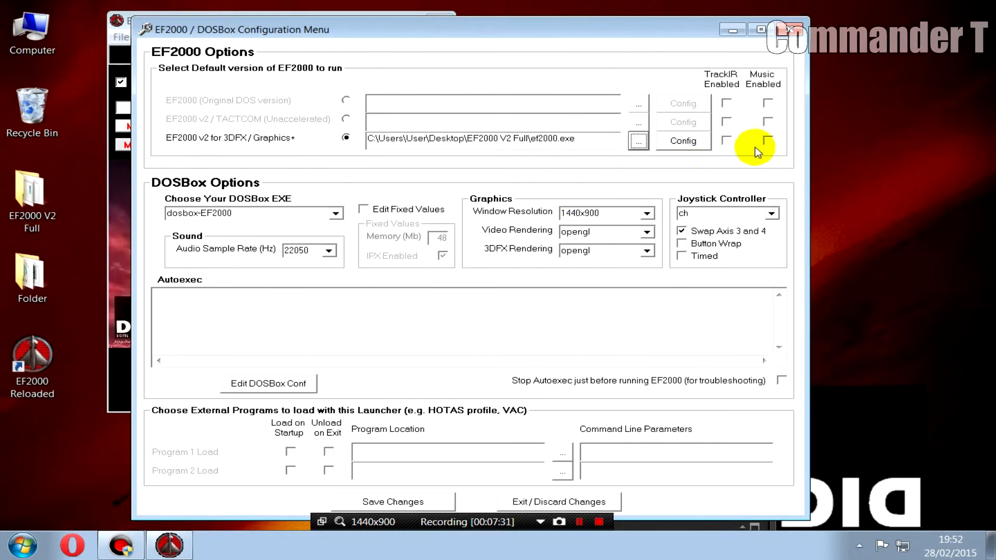
click(441, 501)
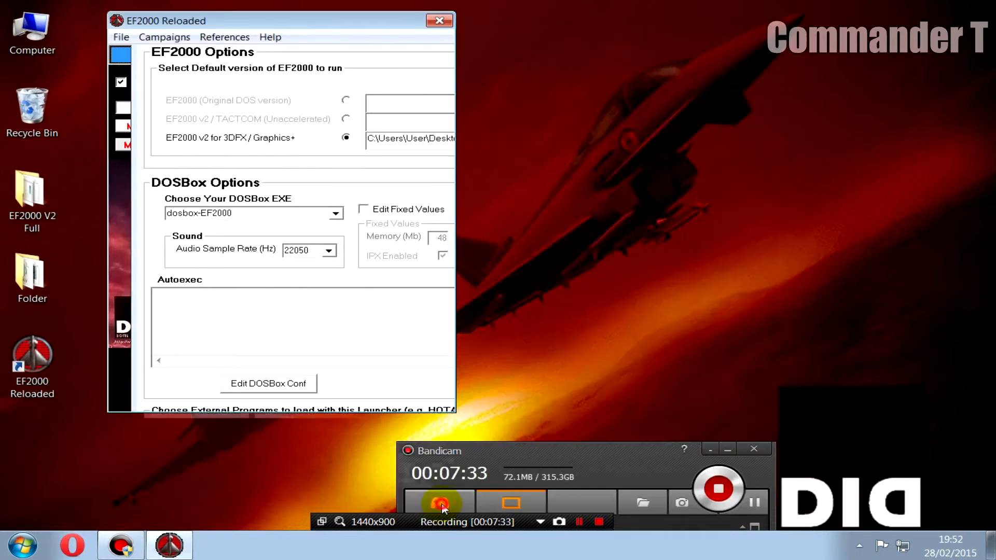
- Run the config program for EF2000 v2 for 3DFX / Graphics+ from the EF2000 / DOSBox configuration and open its Preferences
click(122, 37)
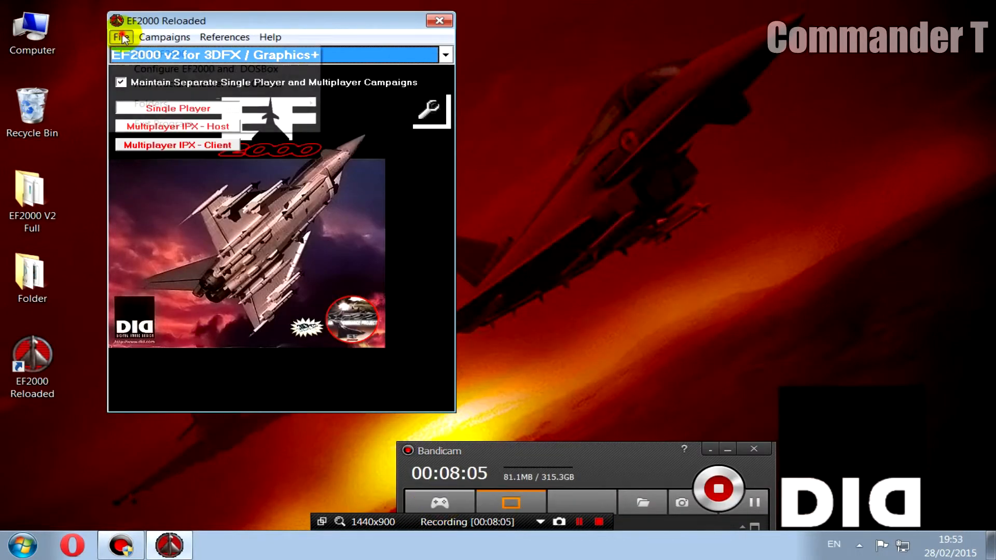
click(130, 67)
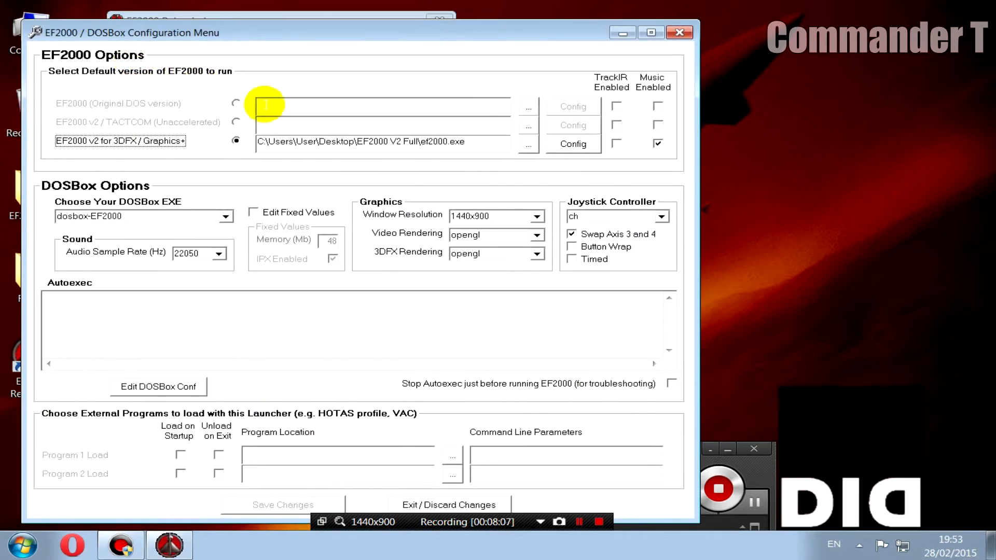
click(577, 146)
click(554, 327)
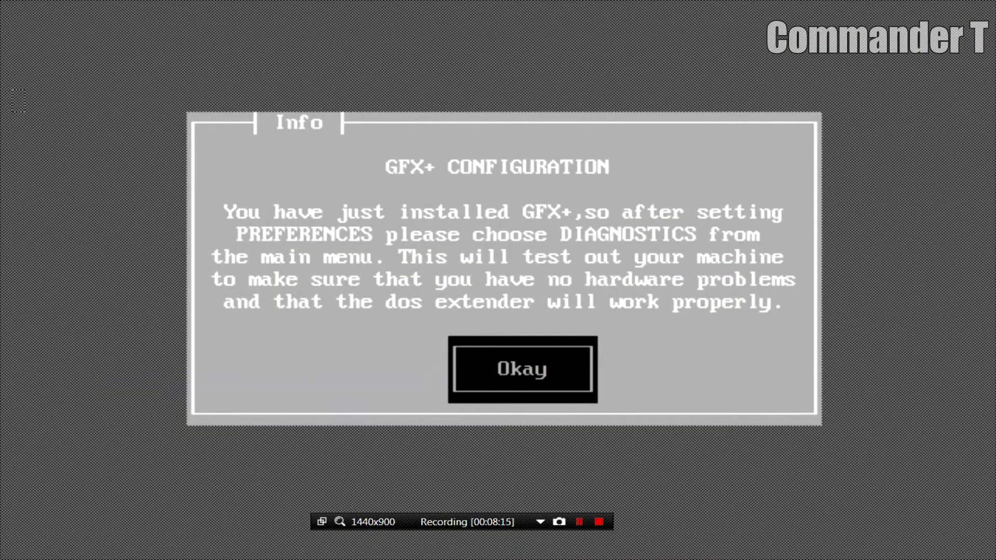
key(Return)
key(Down)
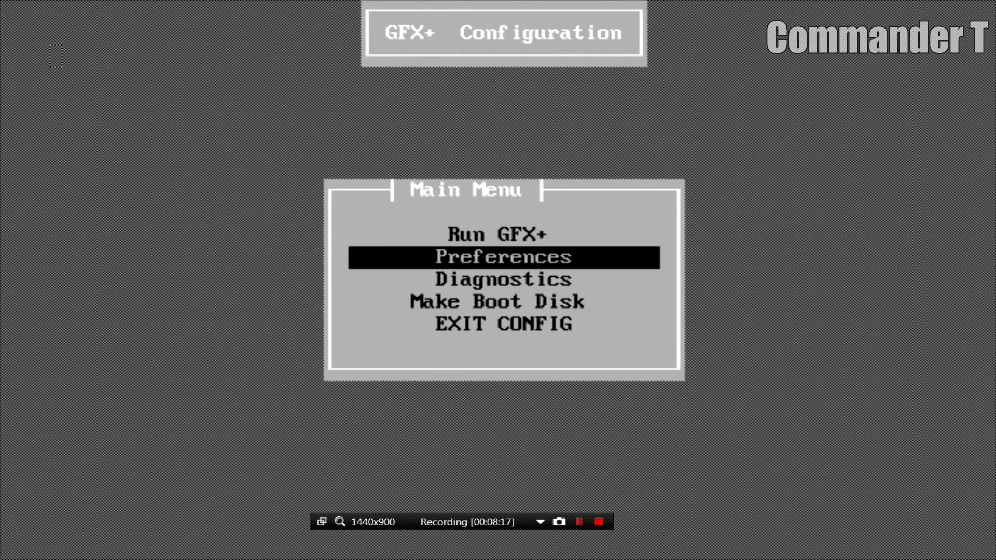
key(Return)
- Set Detail to High, SFX and Speech to On, and Music to Midi in the GFX+ preferences
key(Return)
key(Down)
key(Return)
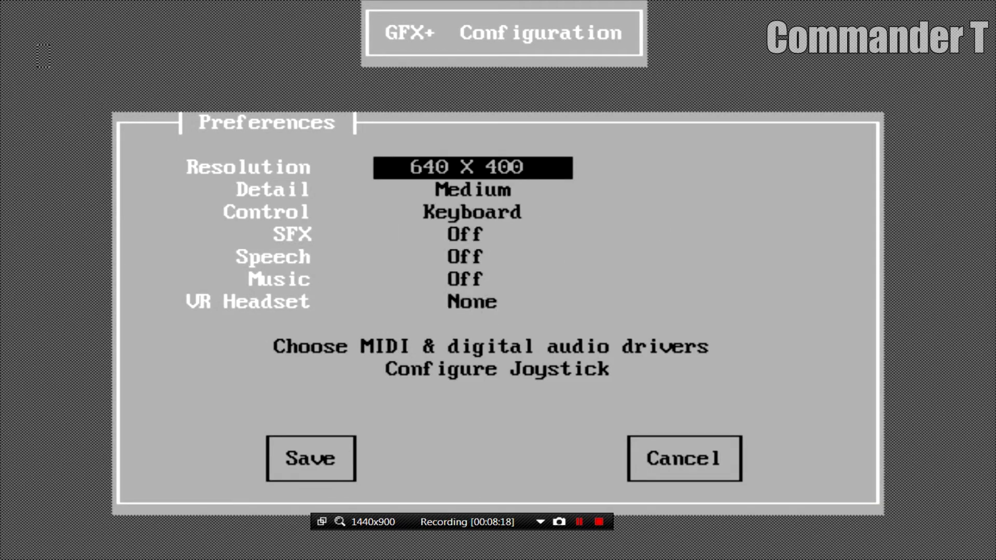
key(Down)
key(Return)
key(Down)
key(Return)
key(Down)
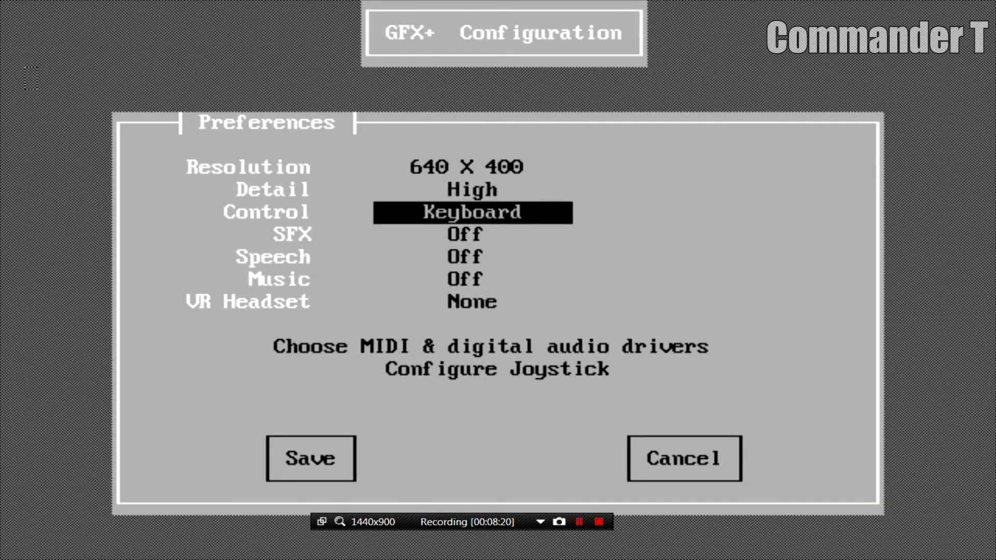
key(Down)
key(Return)
key(Down)
key(Return)
key(Down)
key(Return)
key(Down)
key(Return)
key(Down)
key(Return)
key(Down)
key(Return)
- Open the MIDI and digital audio driver setup and configure Creative Labs Sound Blaster(TM) 16 as the MIDI music driver
key(Down)
key(Down)
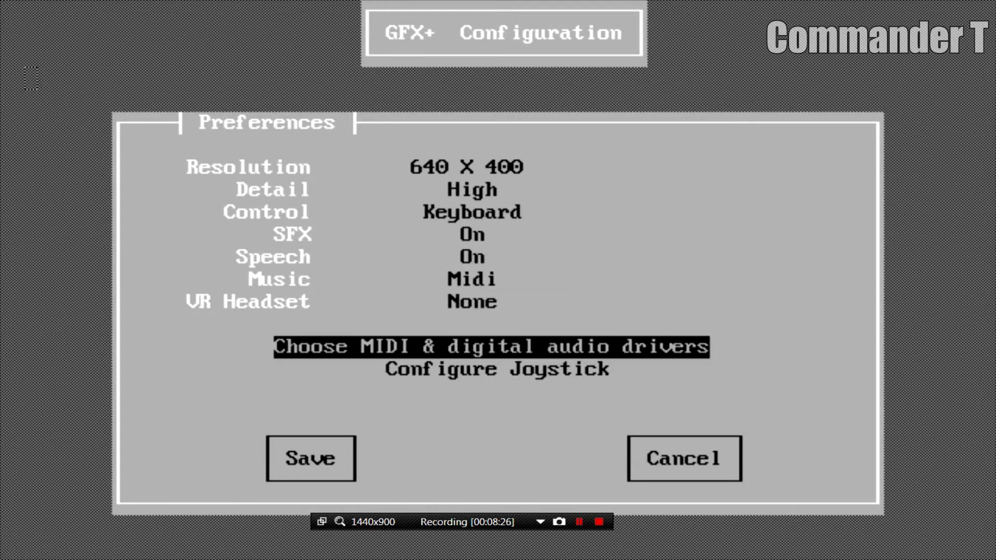
key(Return)
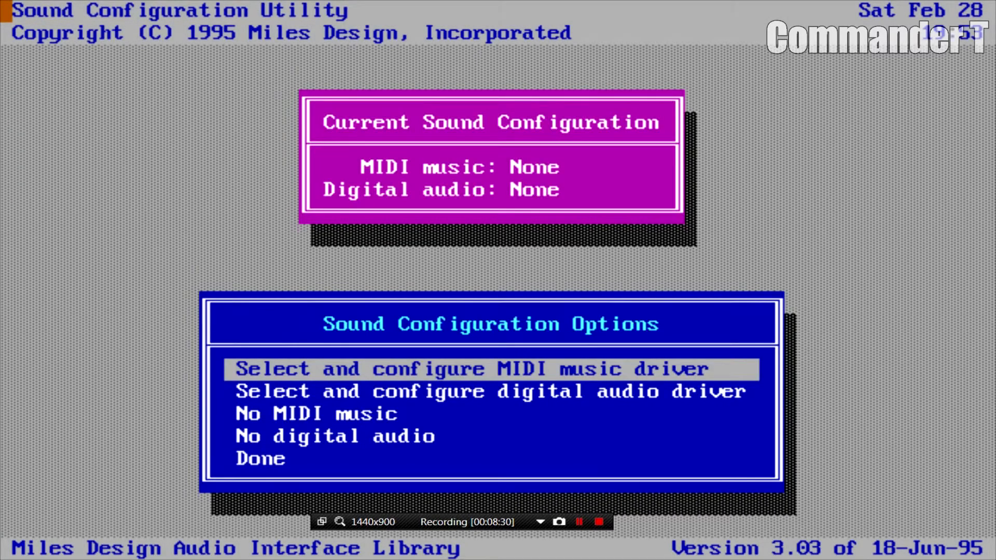
key(Return)
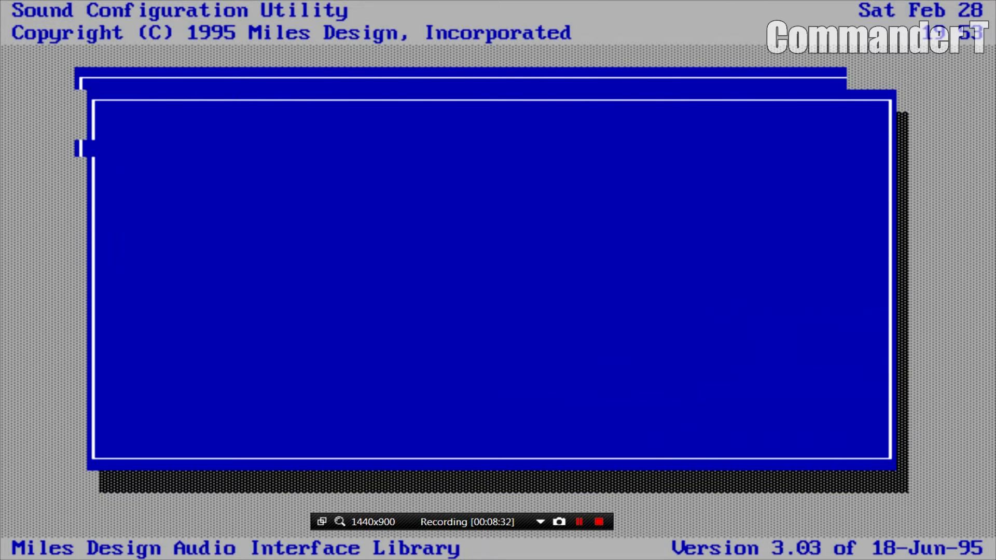
key(Return)
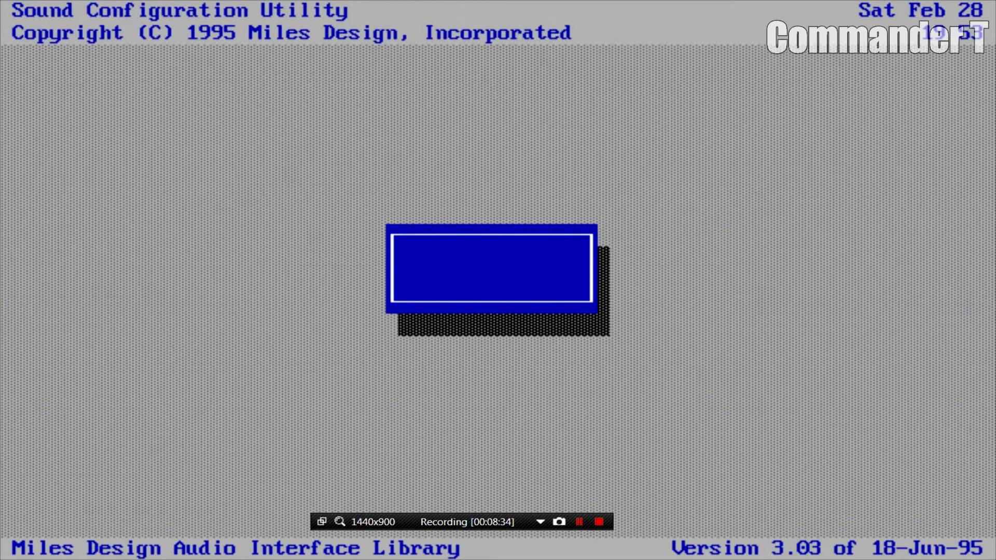
key(Return)
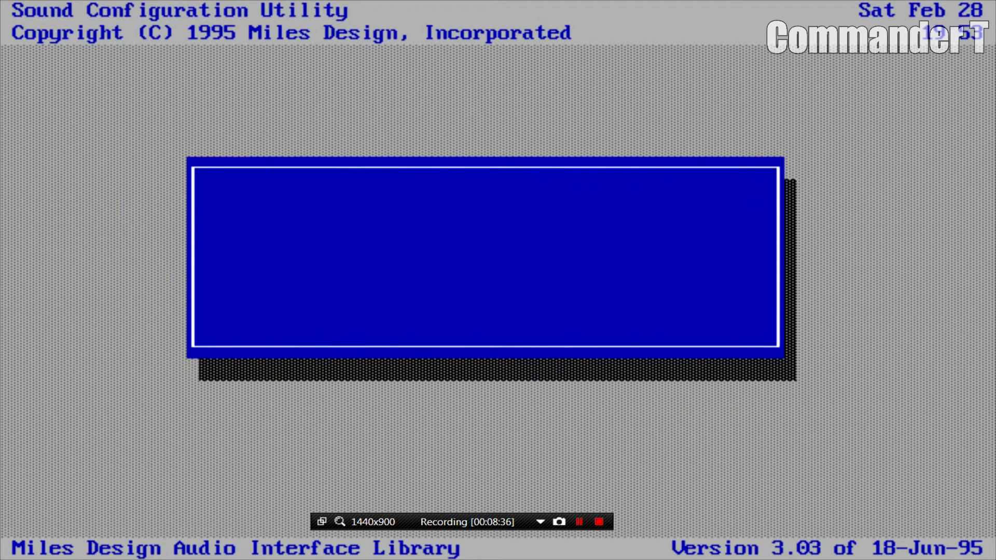
key(Return)
- Configure Creative Labs Sound Blaster 16 or AWE32 automatically as the digital audio driver and finish the sound configuration
key(Down)
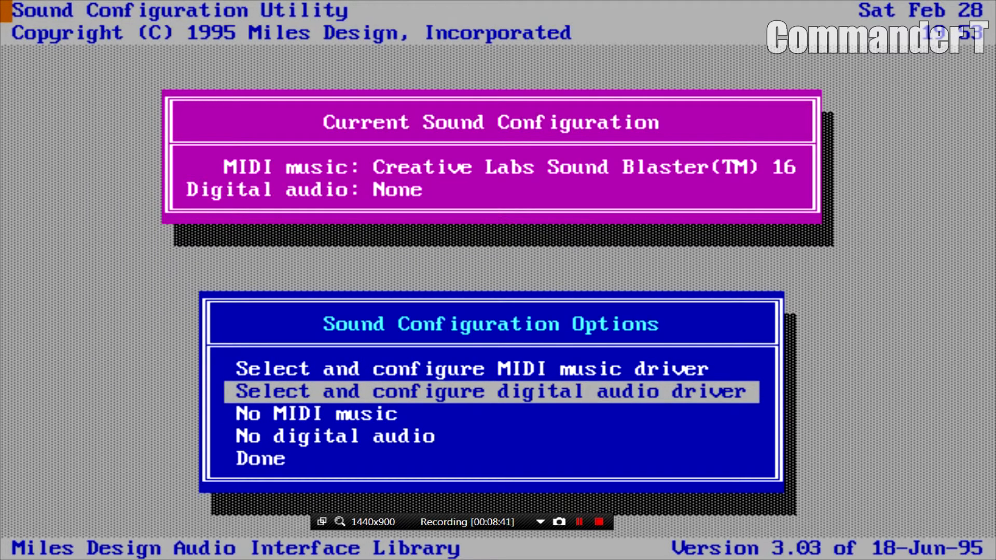
key(Return)
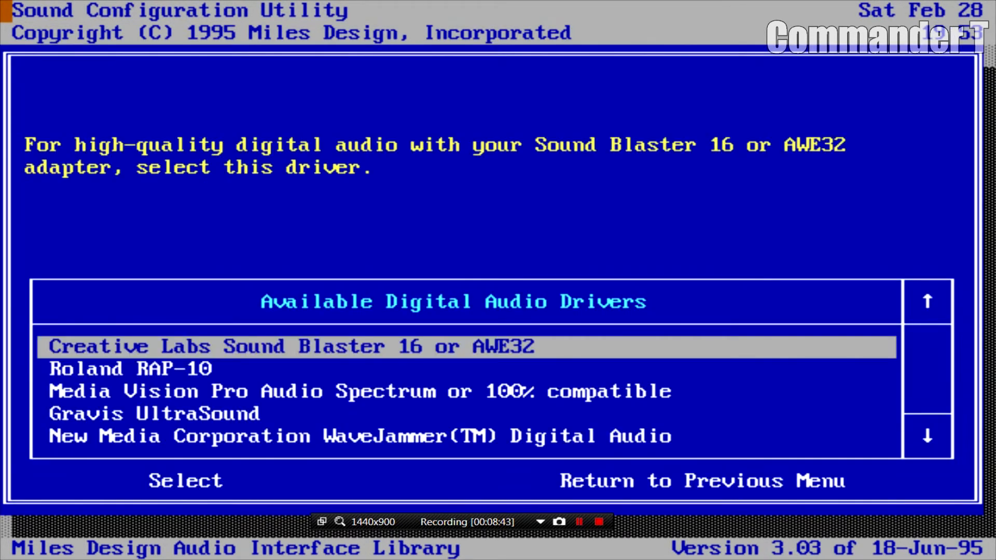
key(Return)
key(Return)
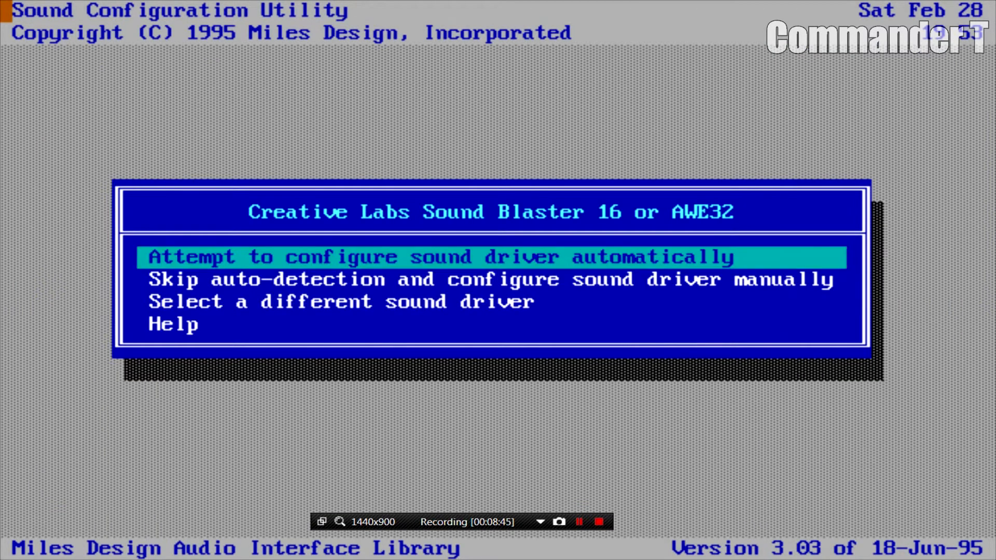
key(Return)
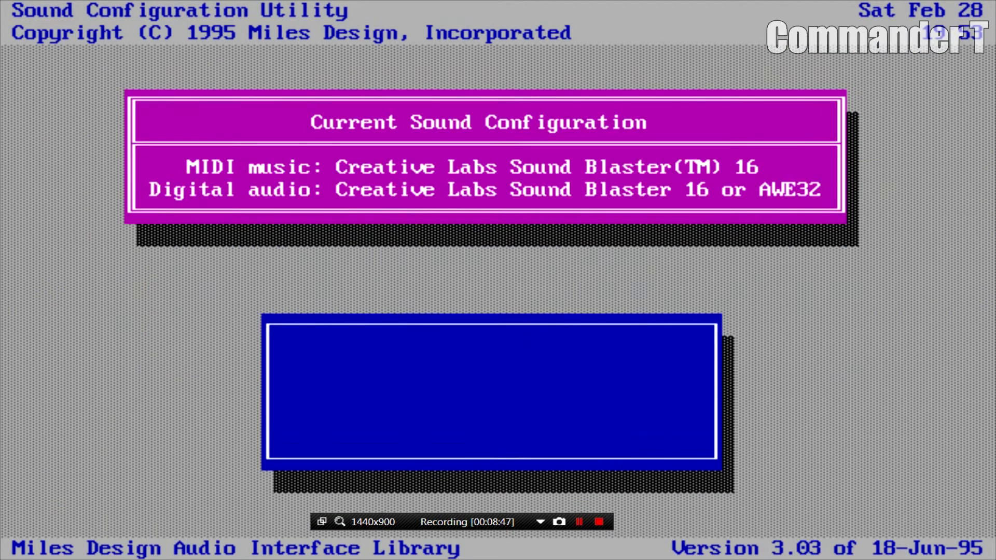
key(Down)
key(Down)
key(Down)
key(Return)
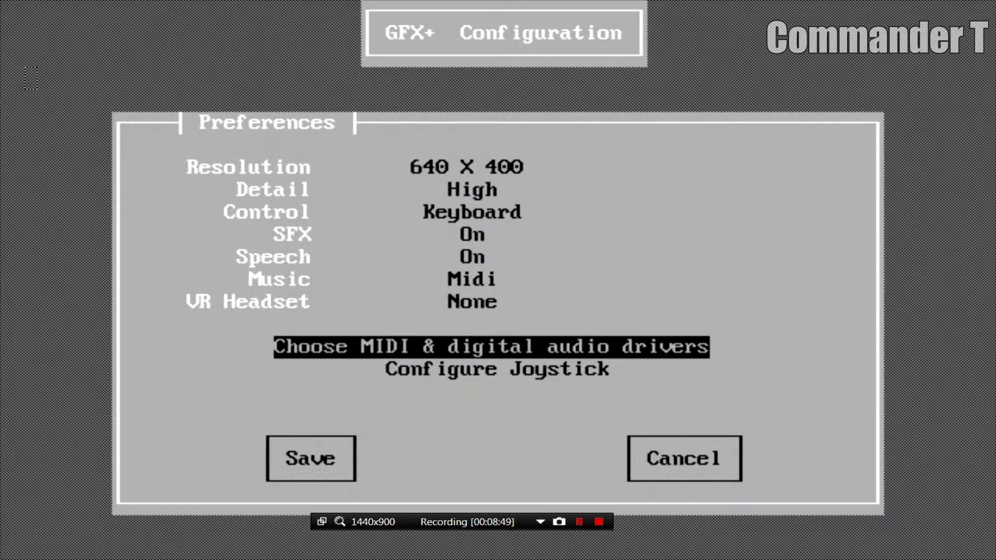
- Save the GFX+ preferences and exit both the GFX+ configuration and the EF2000 / DOSBox Configuration Menu
key(Down)
key(Down)
key(Return)
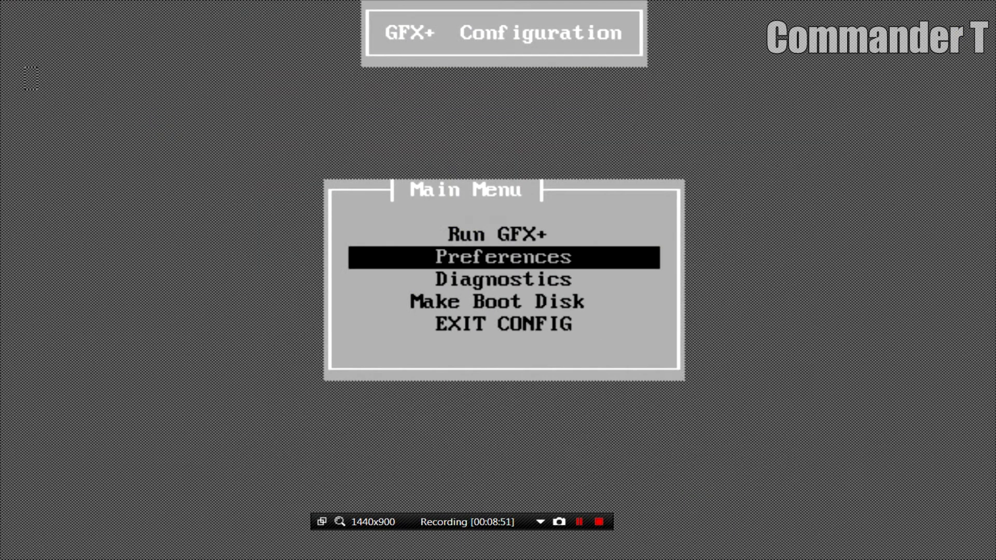
key(Down)
key(Down)
key(Down)
key(Return)
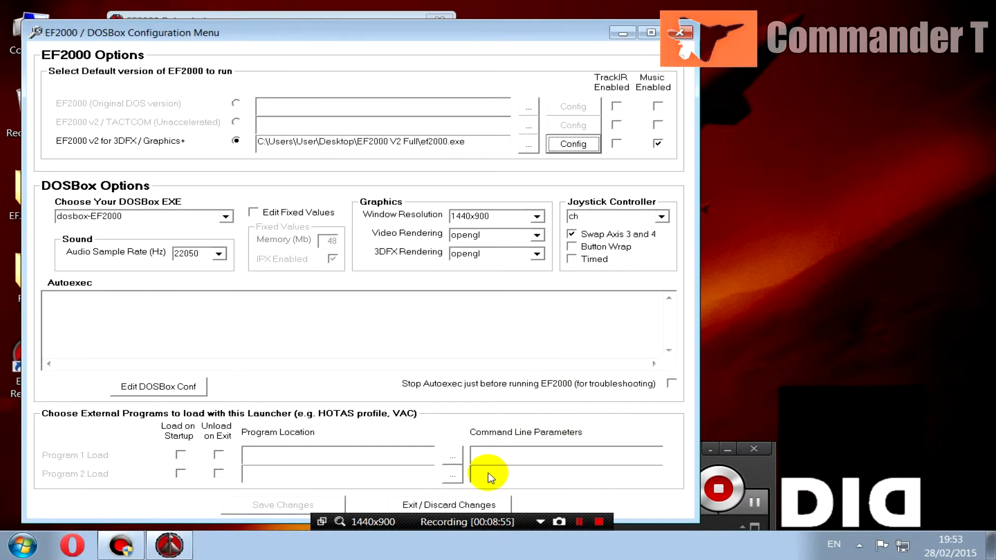
click(476, 505)
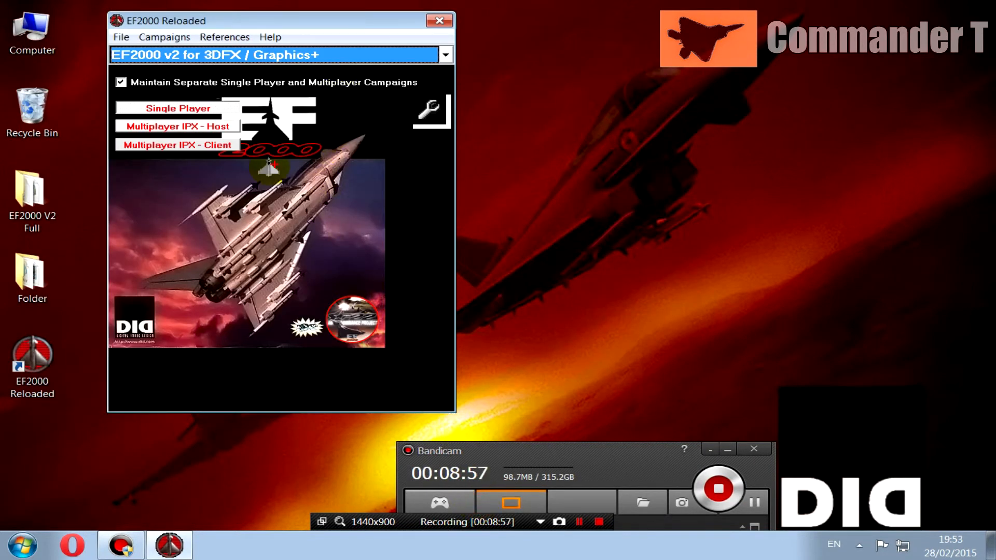
- Launch EF2000 v2 for 3DFX / Graphics+ and start Quick Combat mission 01 at Pro difficulty
click(266, 240)
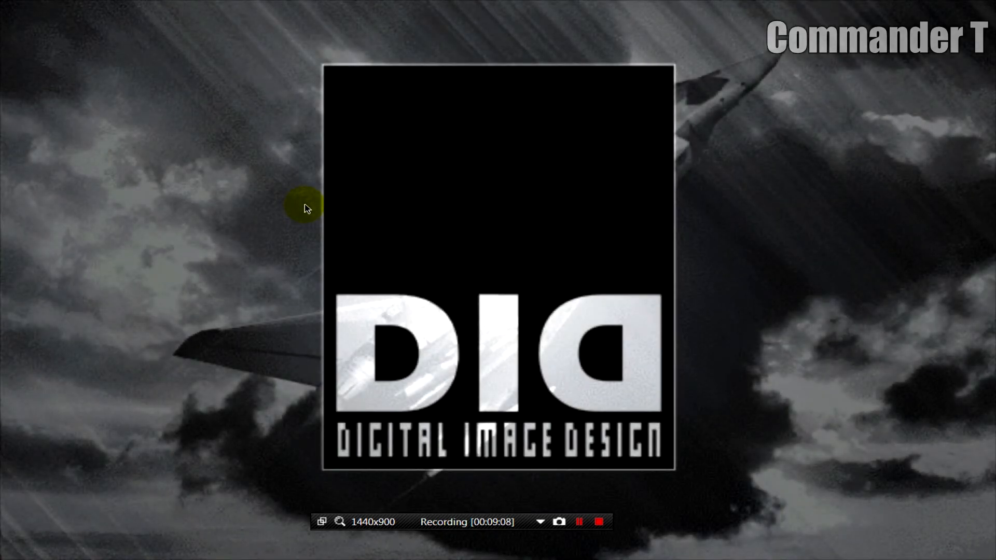
click(305, 205)
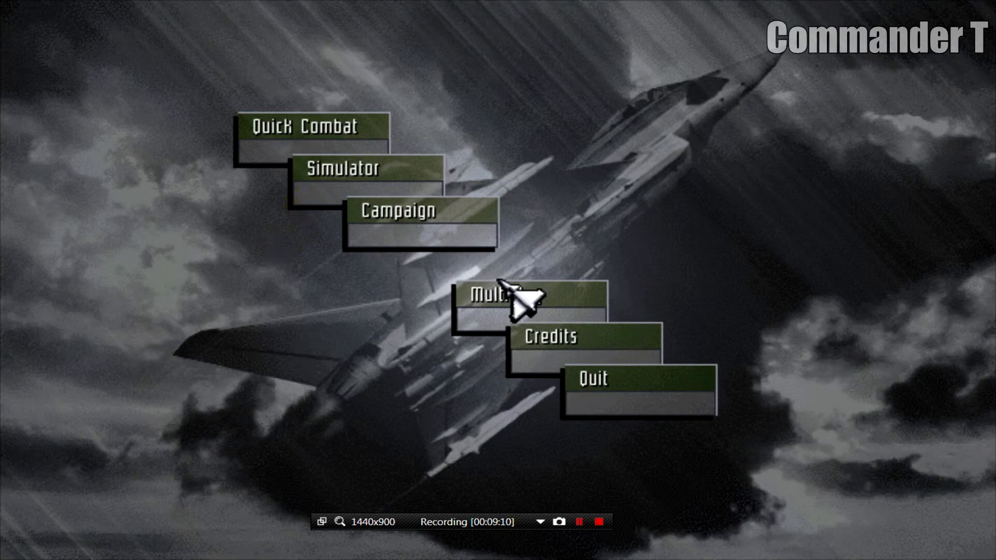
click(291, 148)
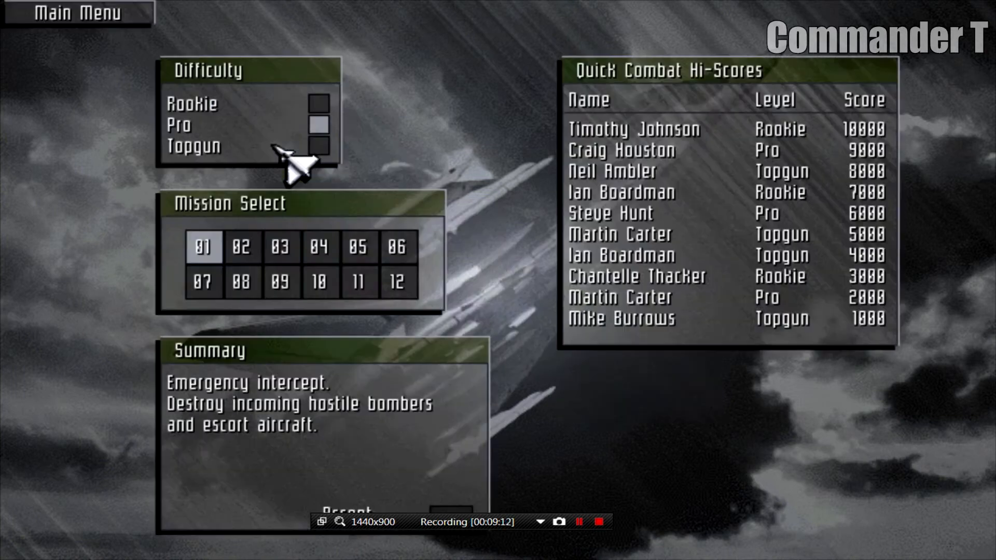
click(459, 535)
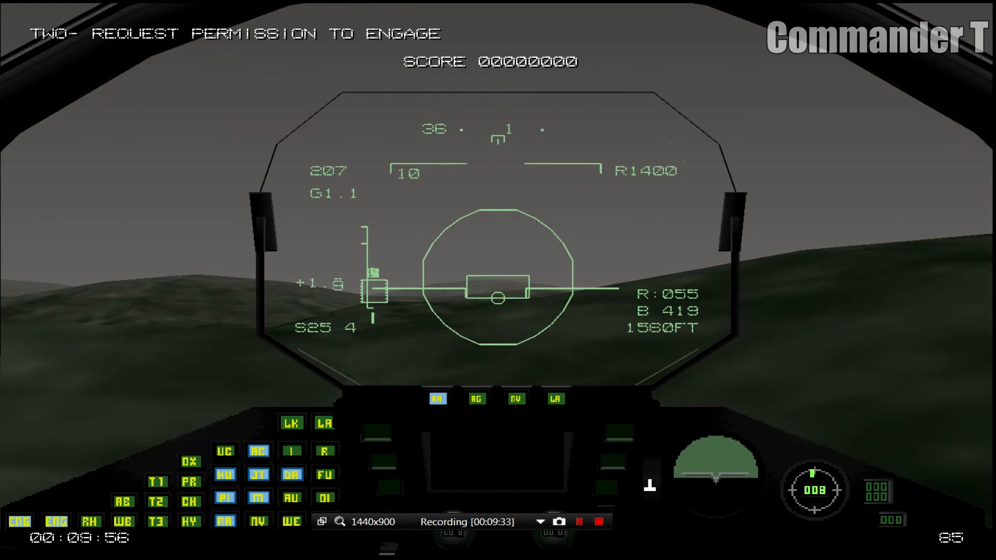
- Look around the aircraft in the moveable external view and switch to the player fly-by view
key(F6)
key(Down)
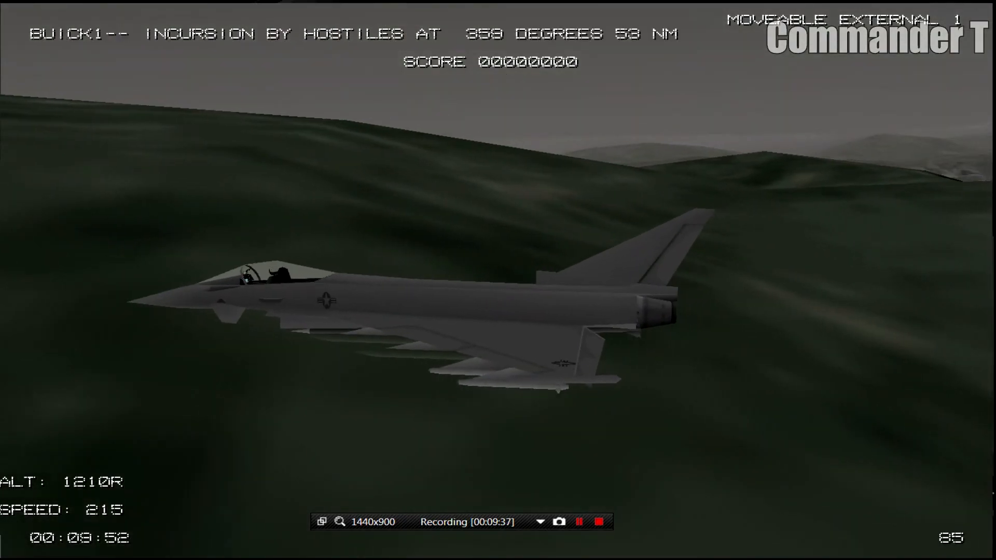
key(Left)
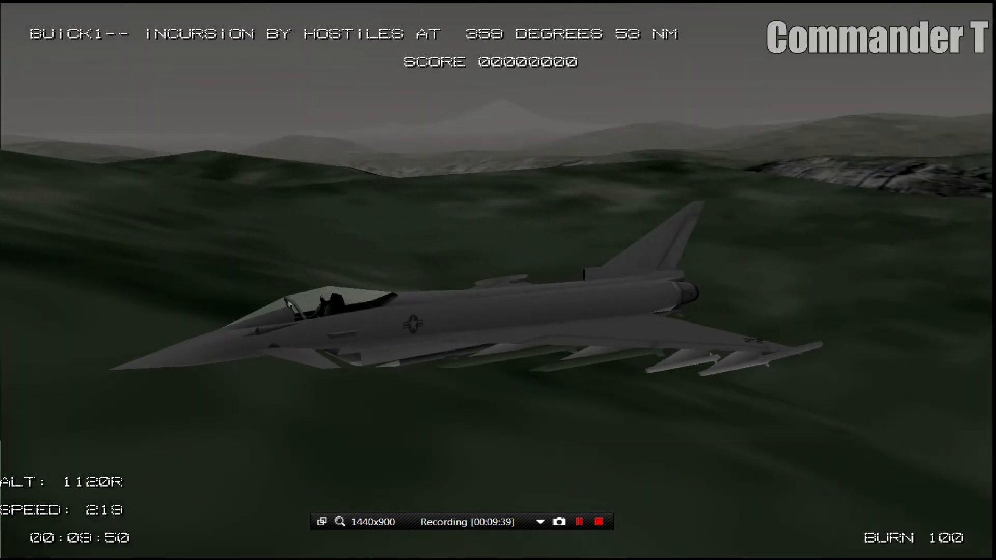
key(Left)
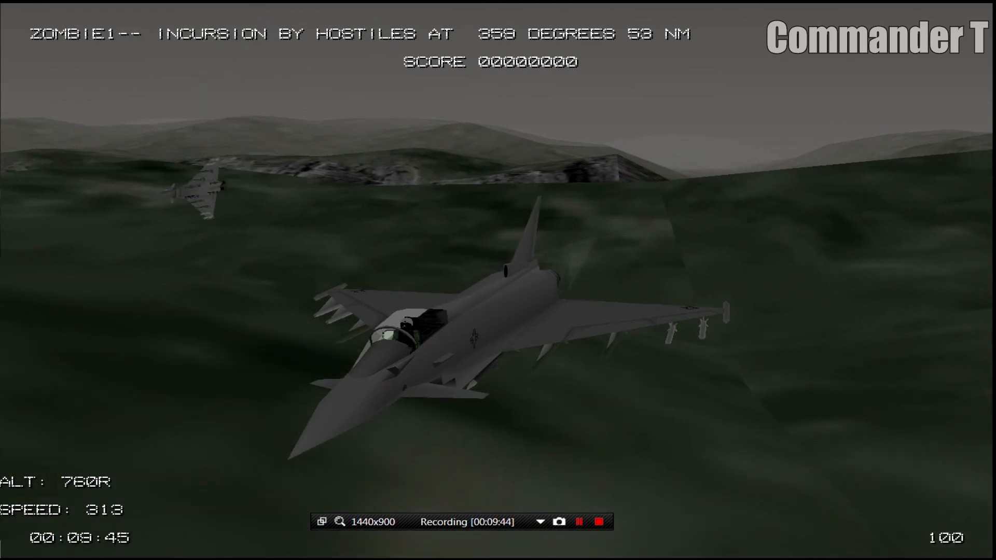
key(F9)
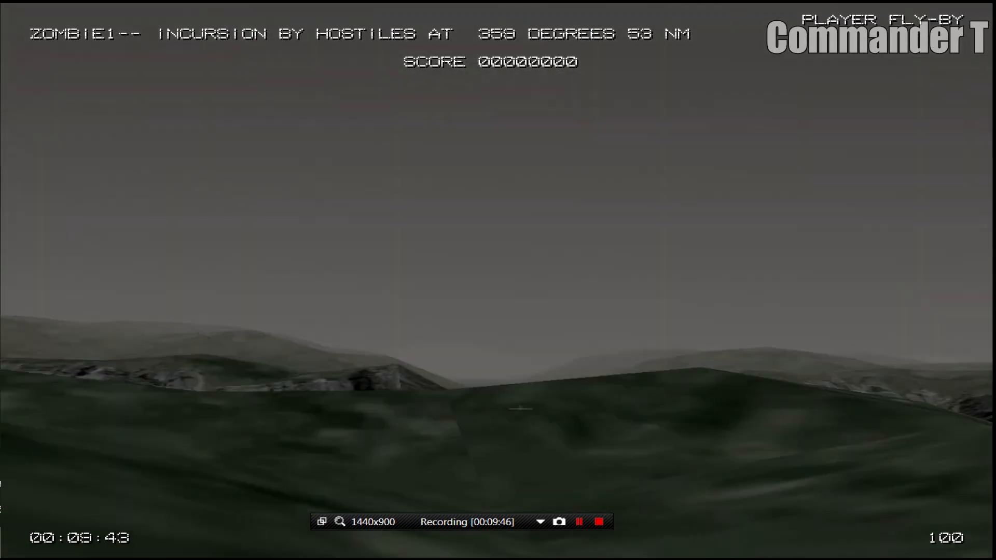